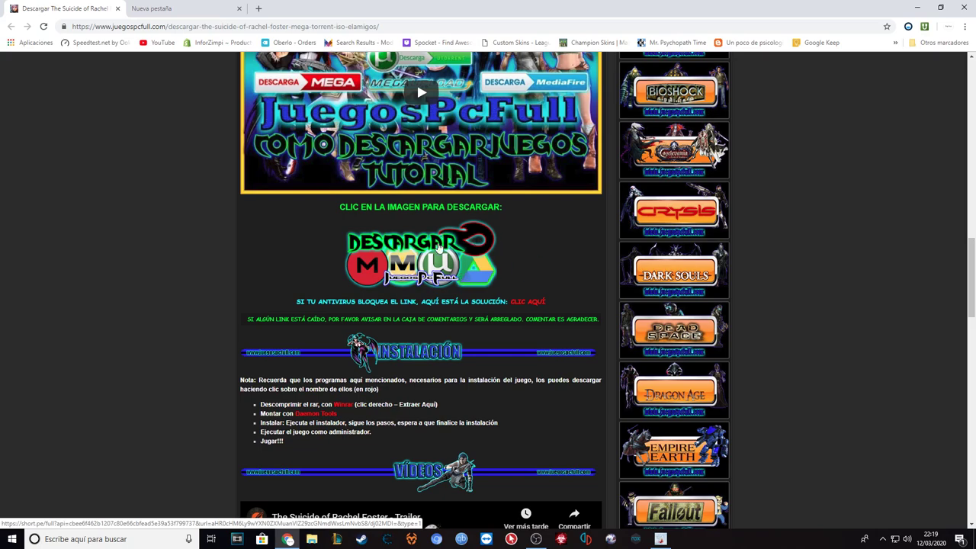
- Open the download link for The Suicide of Rachel Foster and dismiss the short.pe notification request
left_click(432, 262)
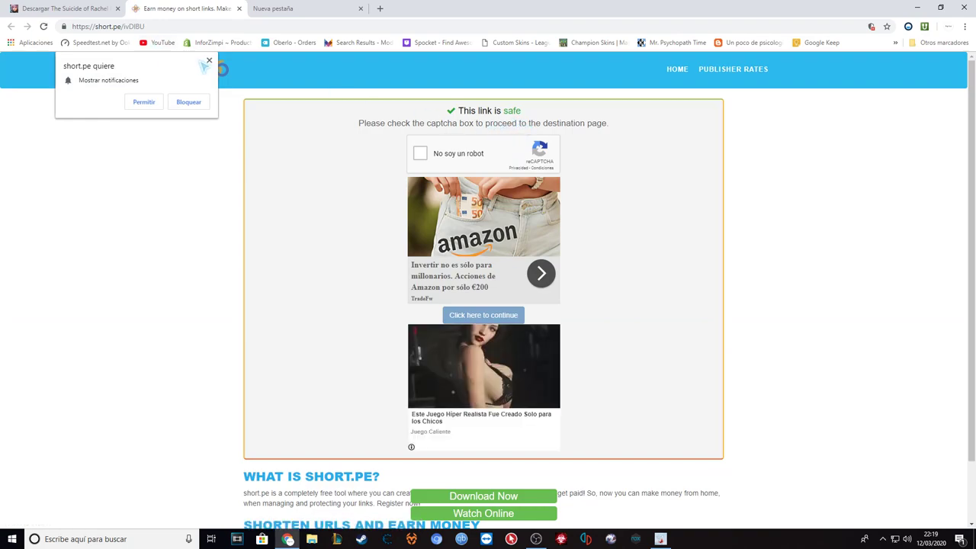
left_click(209, 60)
left_click(64, 8)
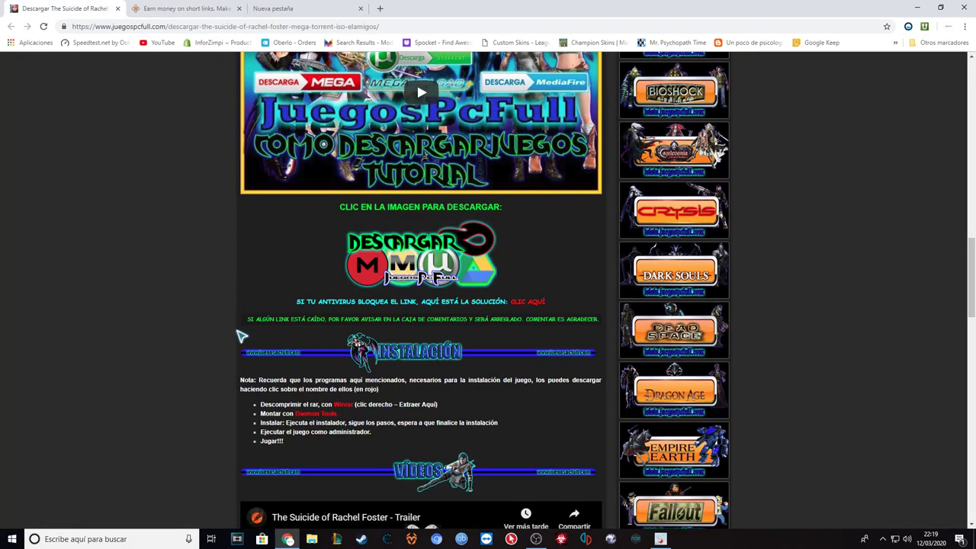
left_click(179, 8)
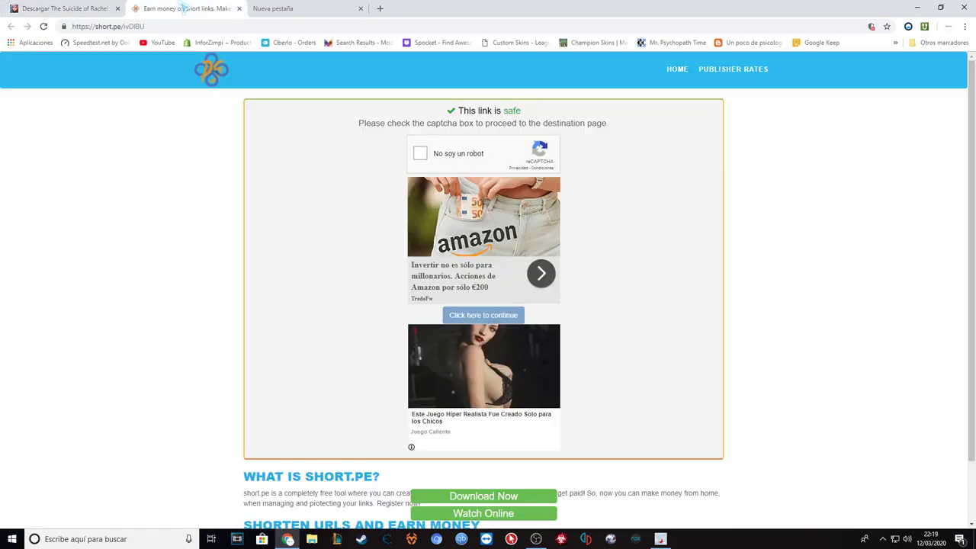
- Complete the "No soy un robot" check on the short.pe page, close the advertising tab, and continue to the link page
left_click(398, 141)
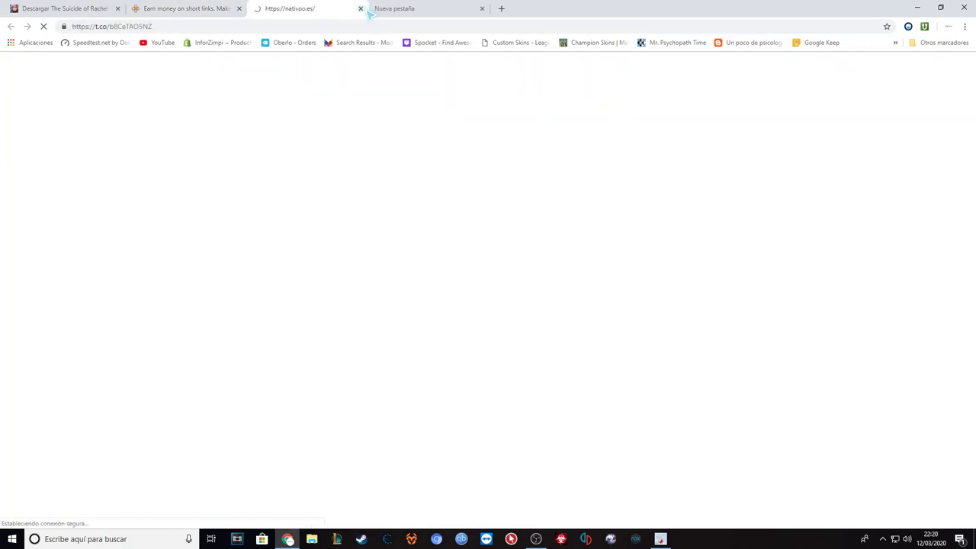
left_click(204, 9)
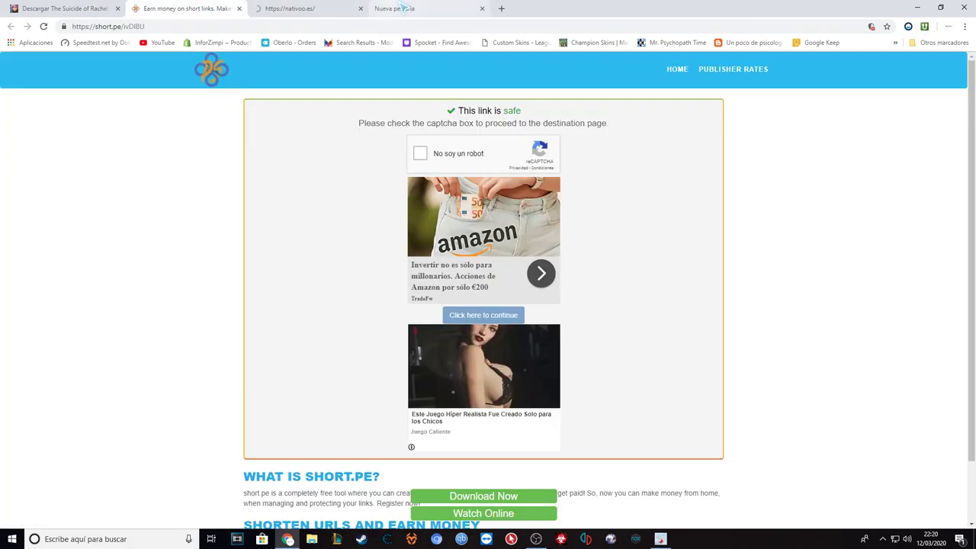
left_click(361, 8)
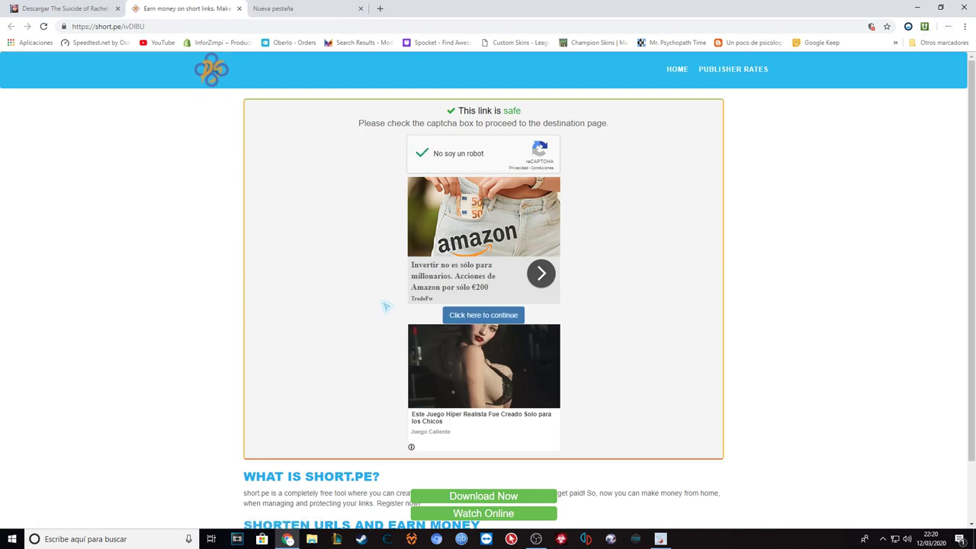
left_click(465, 318)
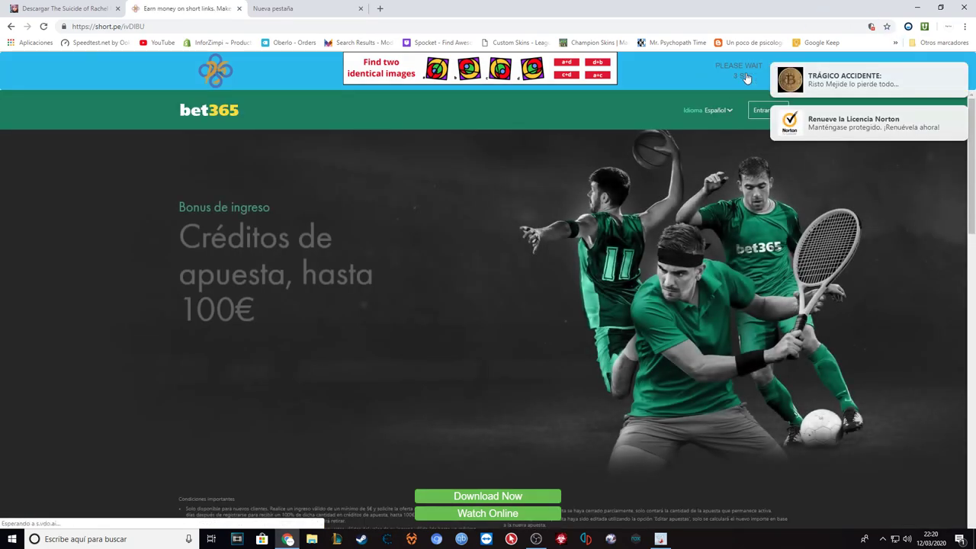
- Get the link from short.pe to reach the PastesJuegosPcFull page, closing every advertising tab that opens
left_click(681, 76)
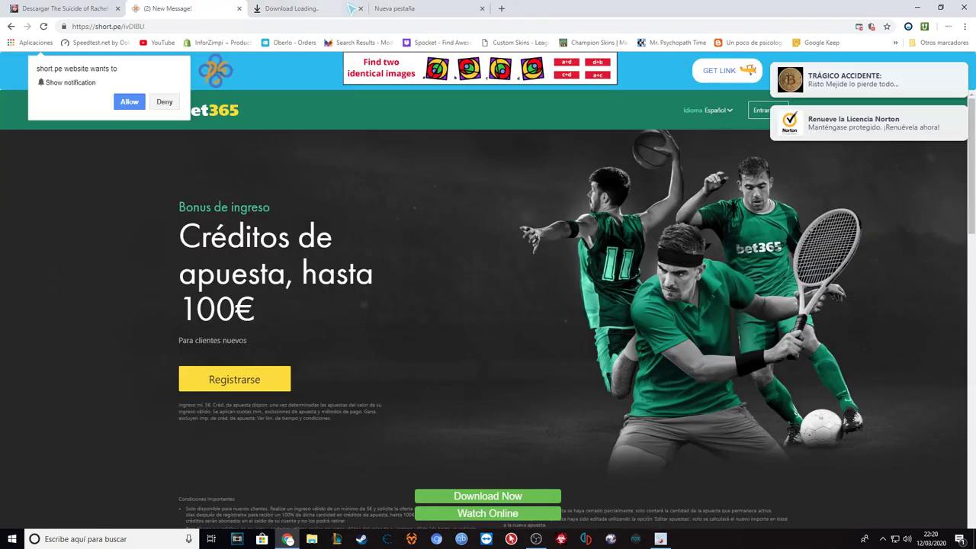
left_click(341, 9)
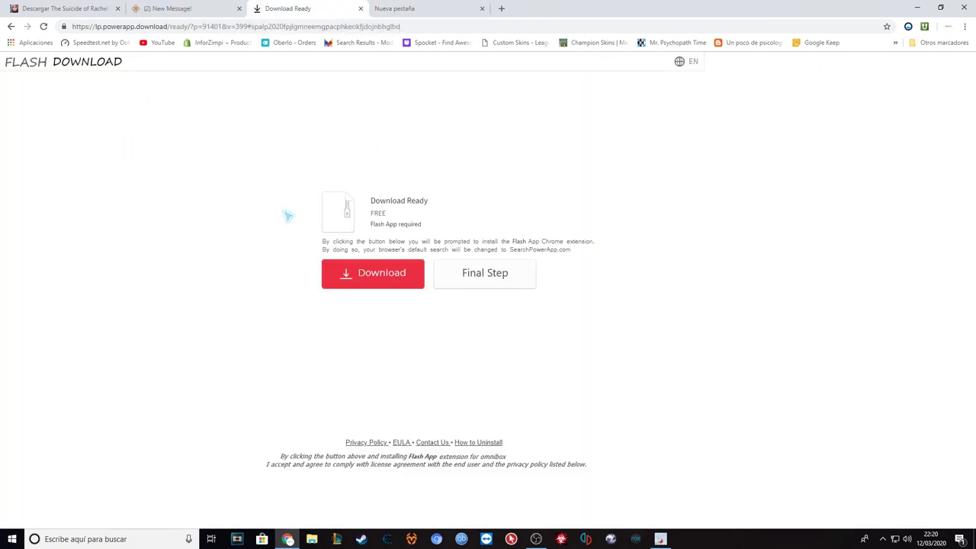
left_click(360, 8)
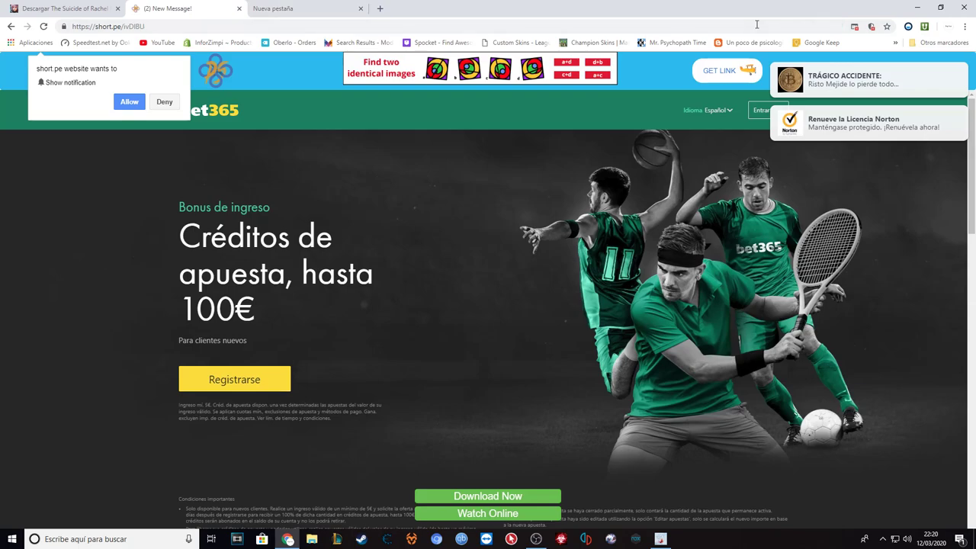
left_click(679, 86)
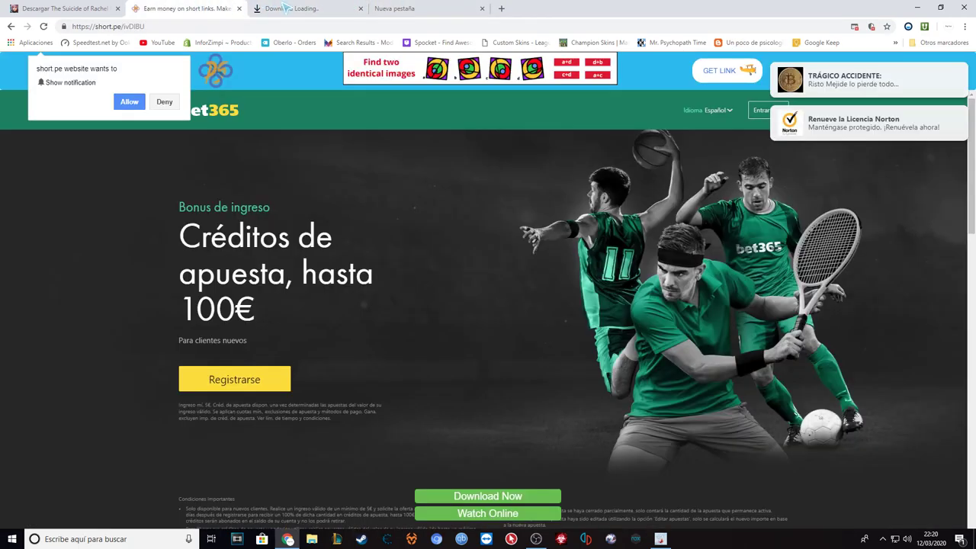
left_click(361, 9)
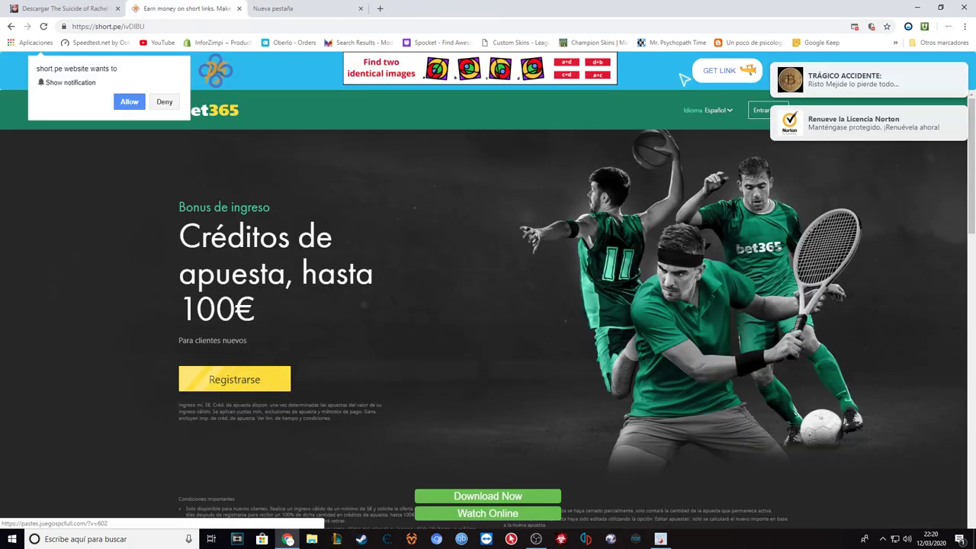
left_click(727, 71)
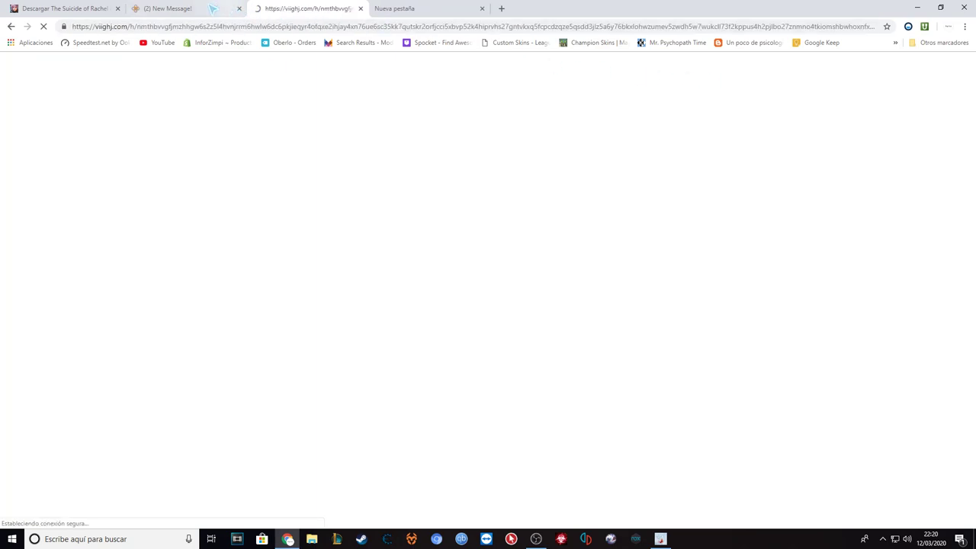
left_click(238, 7)
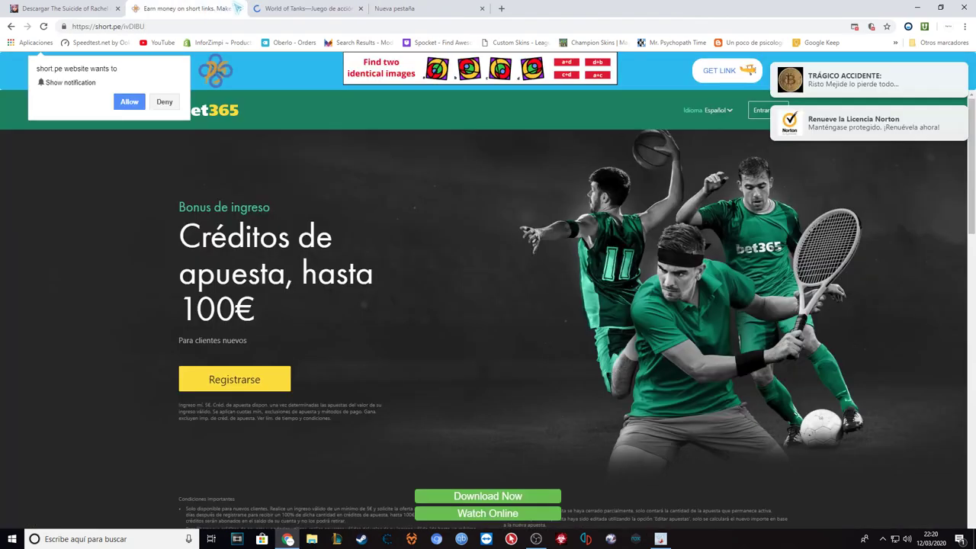
left_click(361, 9)
left_click(709, 74)
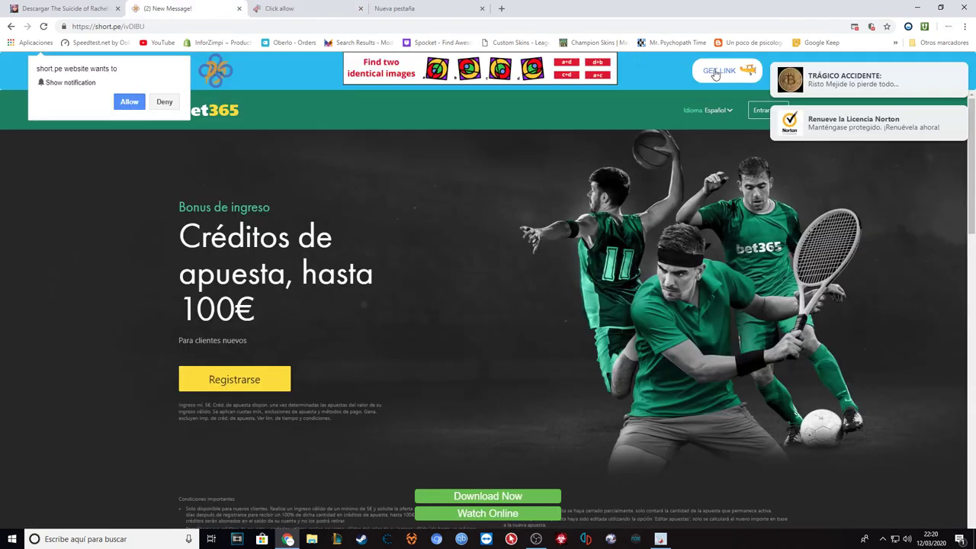
left_click(715, 74)
left_click(361, 9)
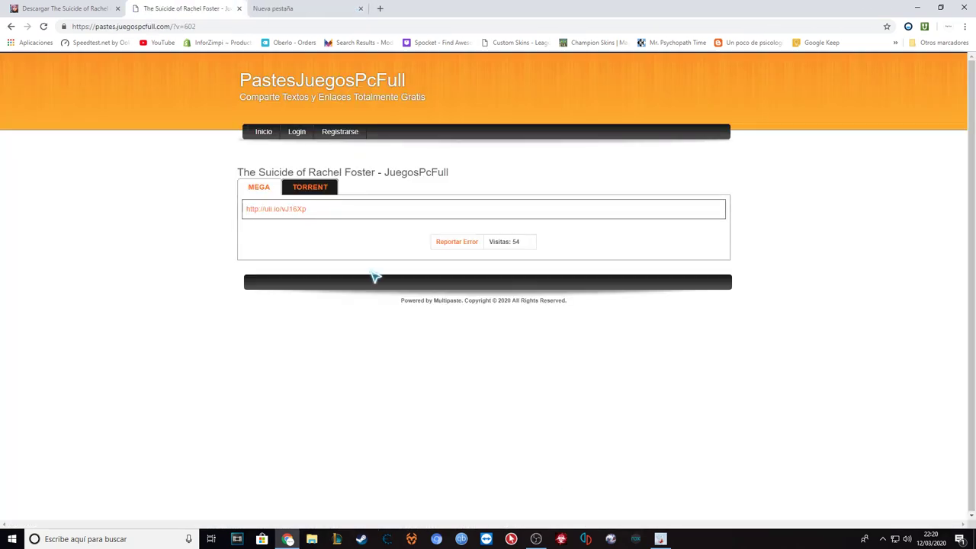
left_click(351, 250)
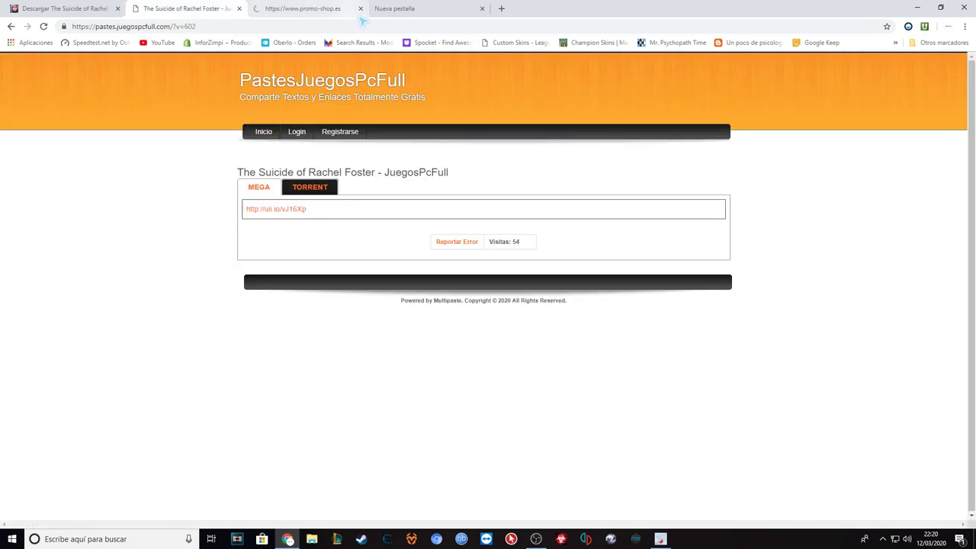
left_click(362, 9)
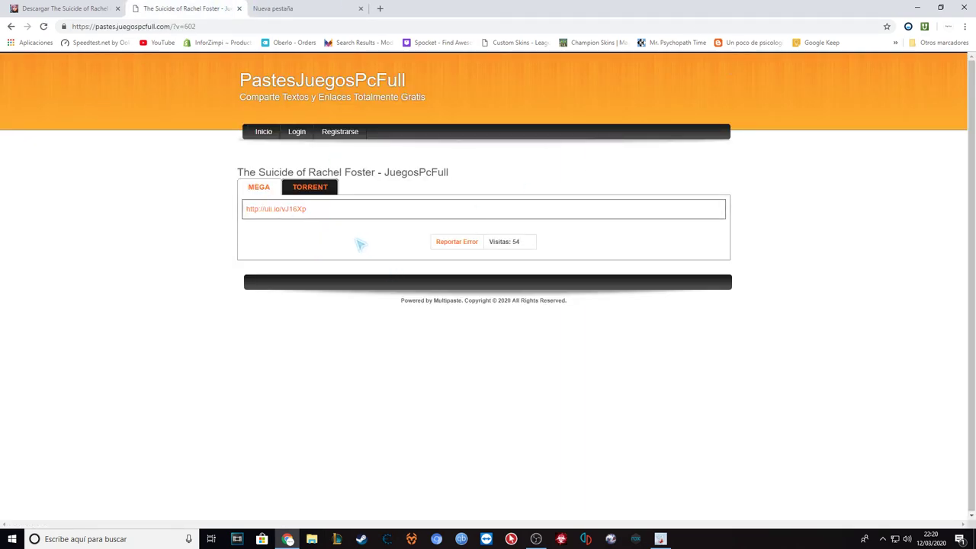
- Open the paste page's address in the blank tab too, then close its advertising pop-up and the duplicate page
right_click(216, 26)
key("ctrl+c")
left_click(246, 84)
left_click(348, 8)
right_click(331, 26)
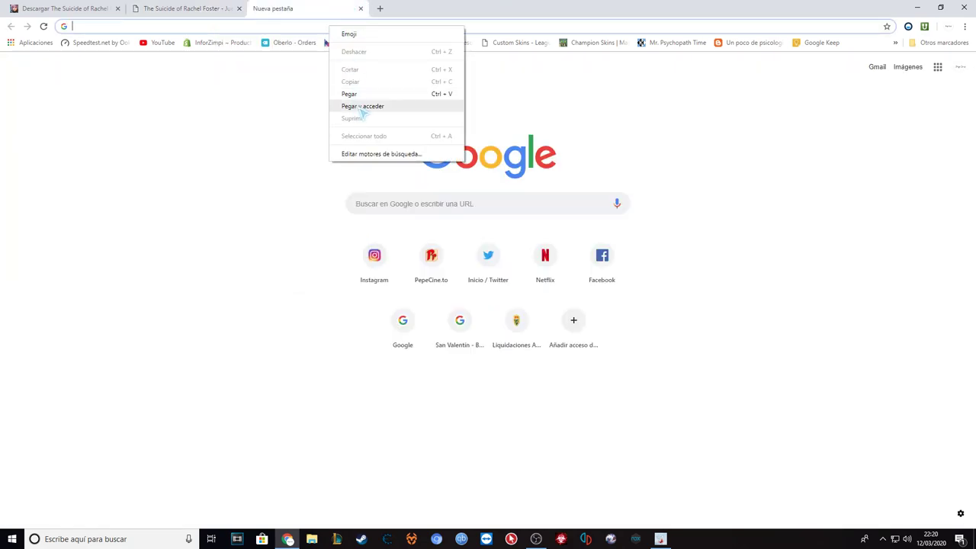
left_click(364, 107)
left_click(340, 254)
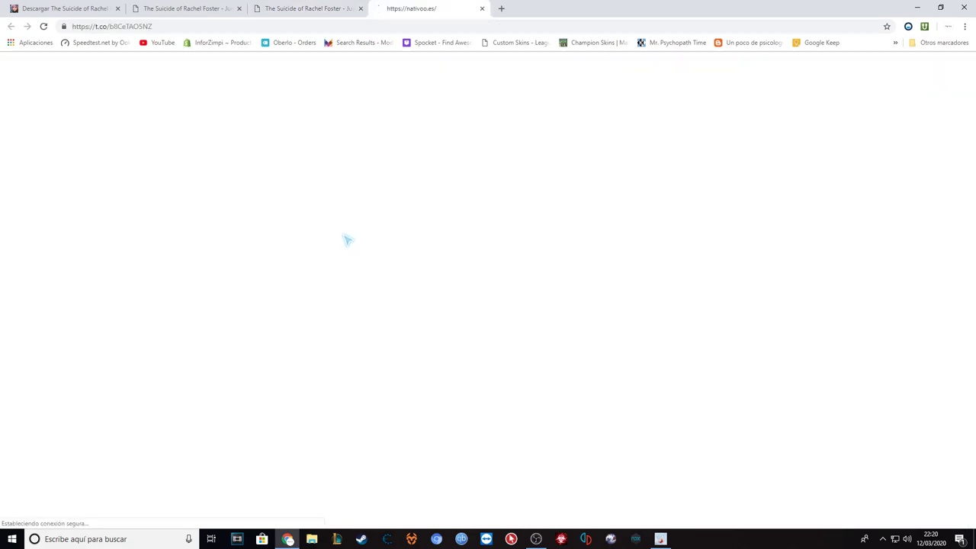
left_click(482, 8)
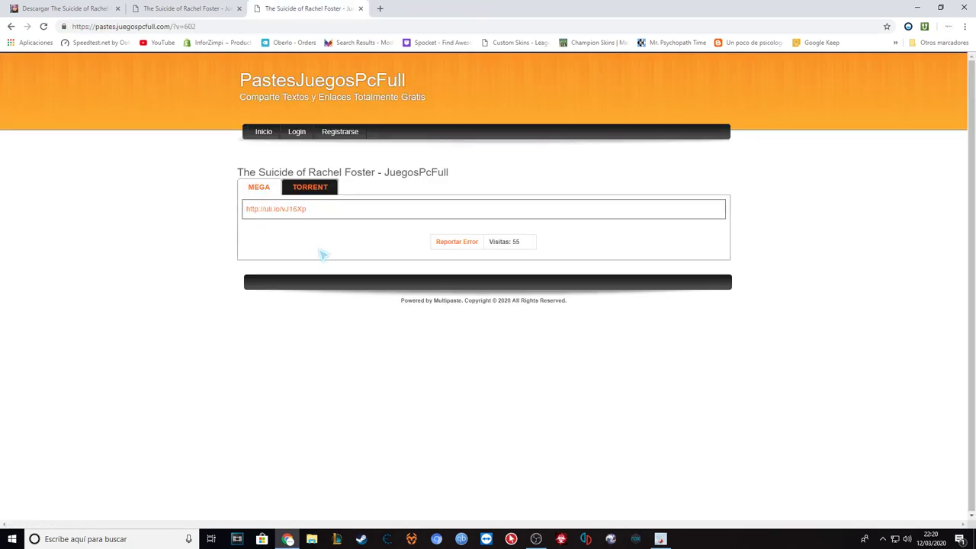
left_click(228, 8)
left_click(360, 8)
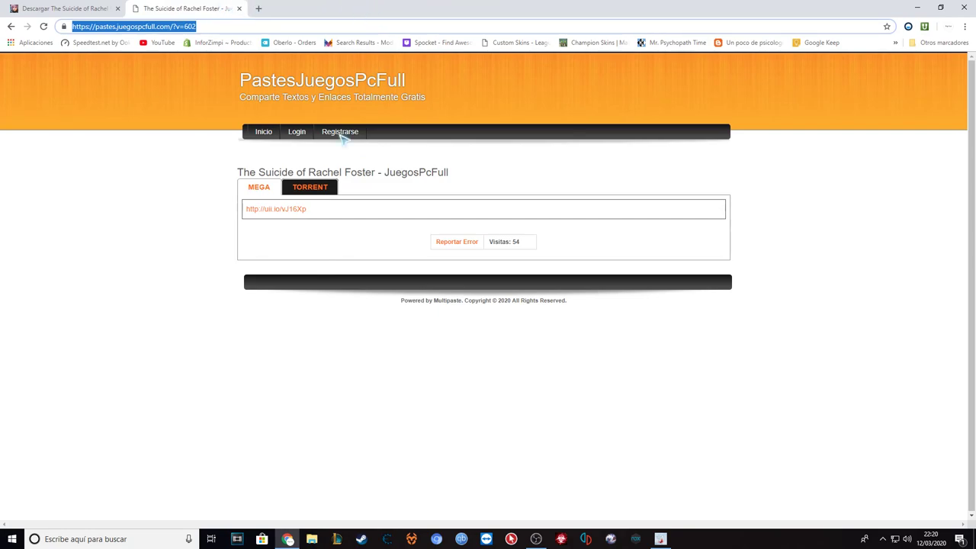
left_click(336, 238)
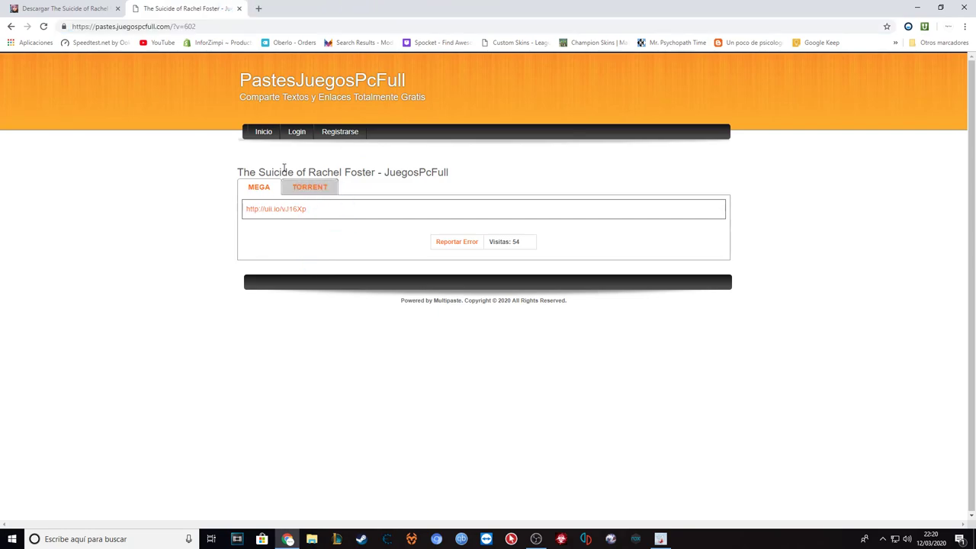
- Compare the MEGA and TORRENT download links on the paste page, ending on the TORRENT one
left_click(305, 188)
left_click(259, 187)
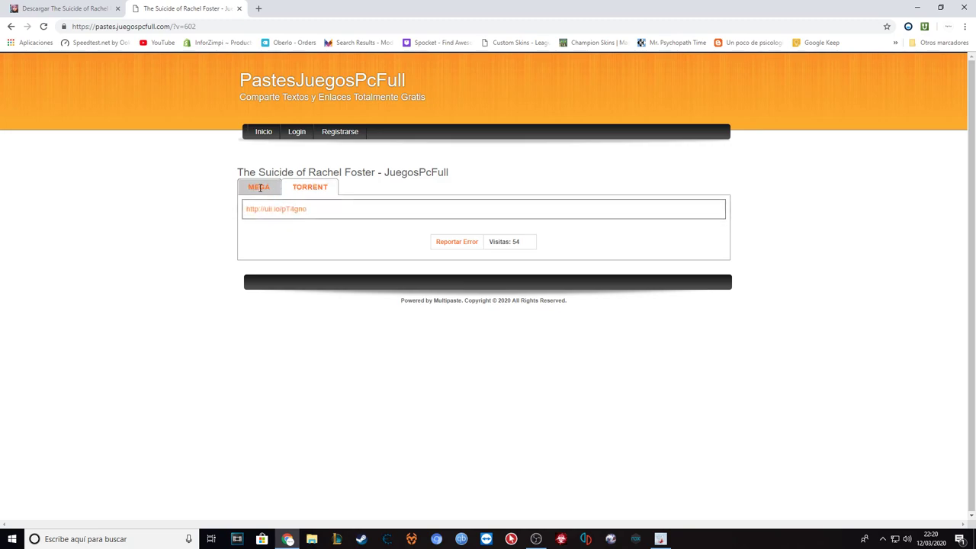
left_click(326, 187)
left_click(259, 187)
left_click(305, 187)
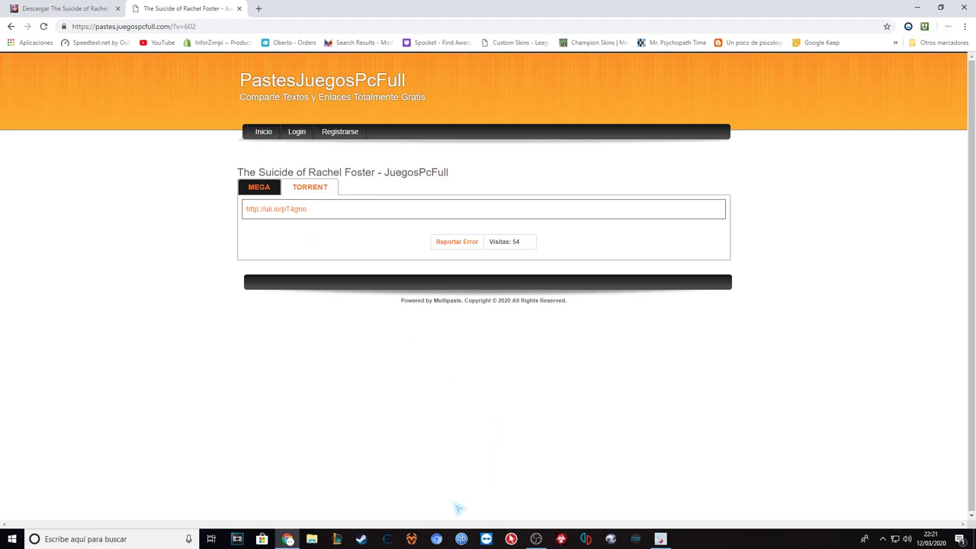
- Switch to qBittorrent to check the game's torrent, and open drive Nuevo vol (E:) in File Explorer before minimizing it
left_click(462, 540)
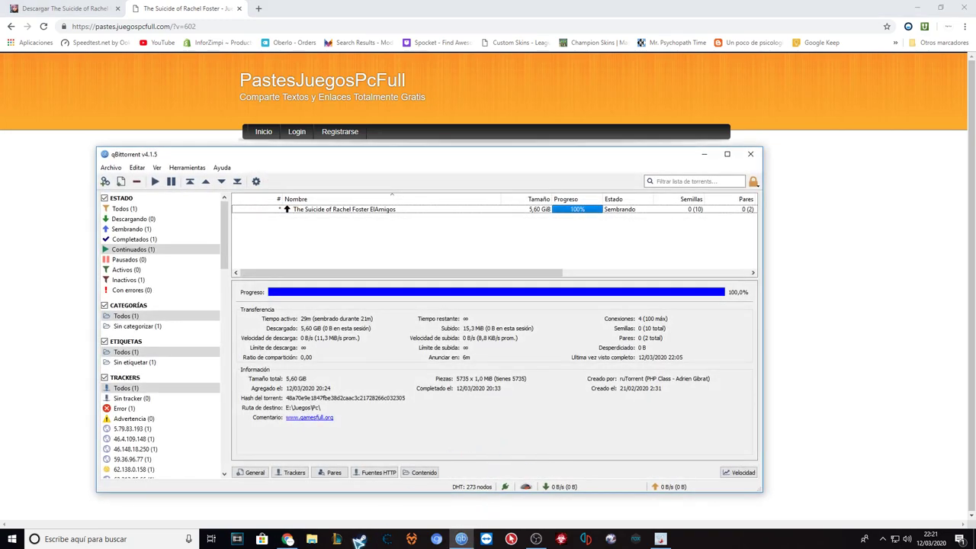
left_click(312, 539)
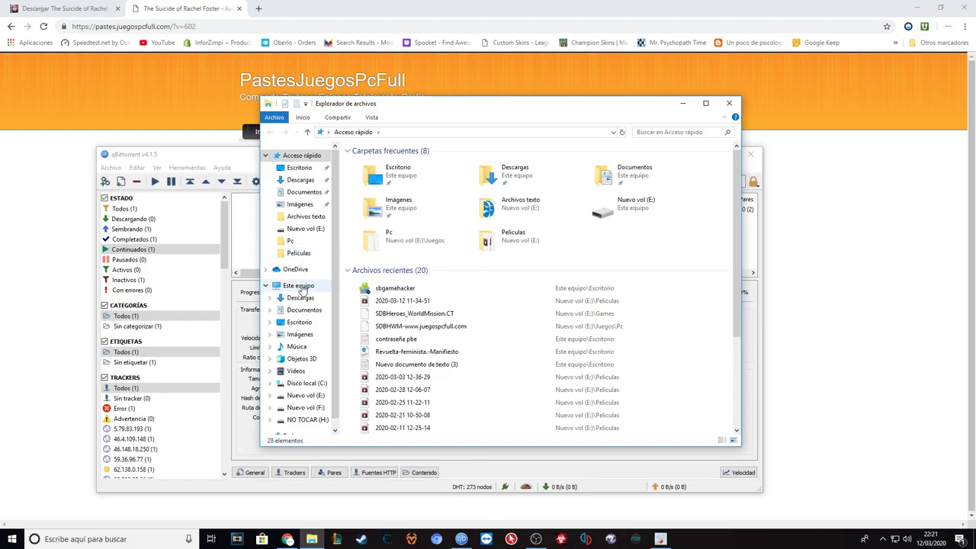
left_click(299, 285)
double_click(549, 288)
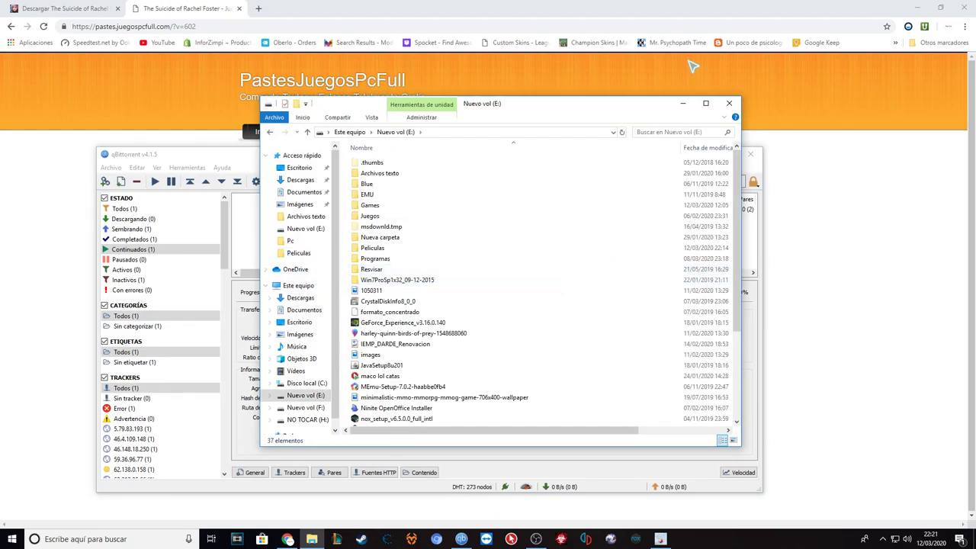
left_click(682, 103)
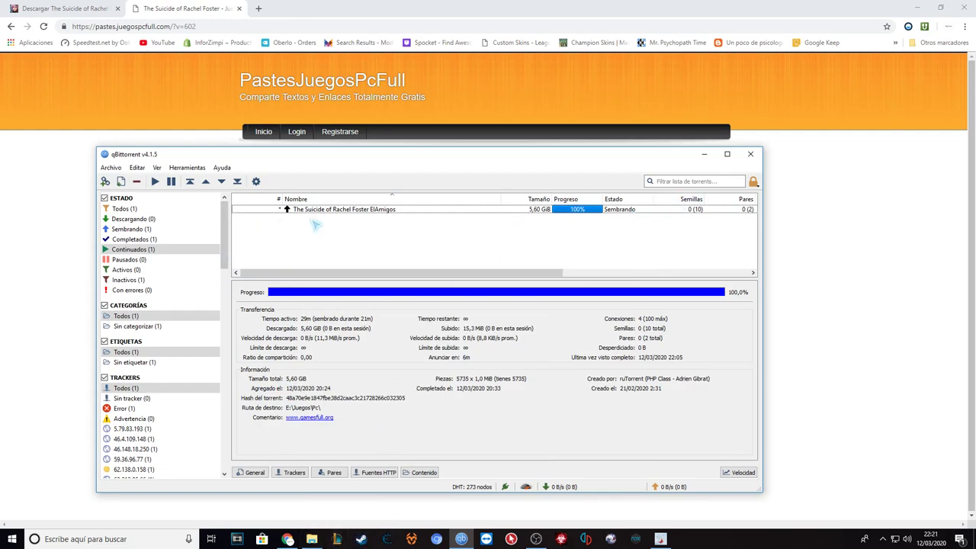
- Restore File Explorer and open the folder E:\Juegos\Pc\The Suicide of Rachel Foster ElAmigos
left_click(312, 539)
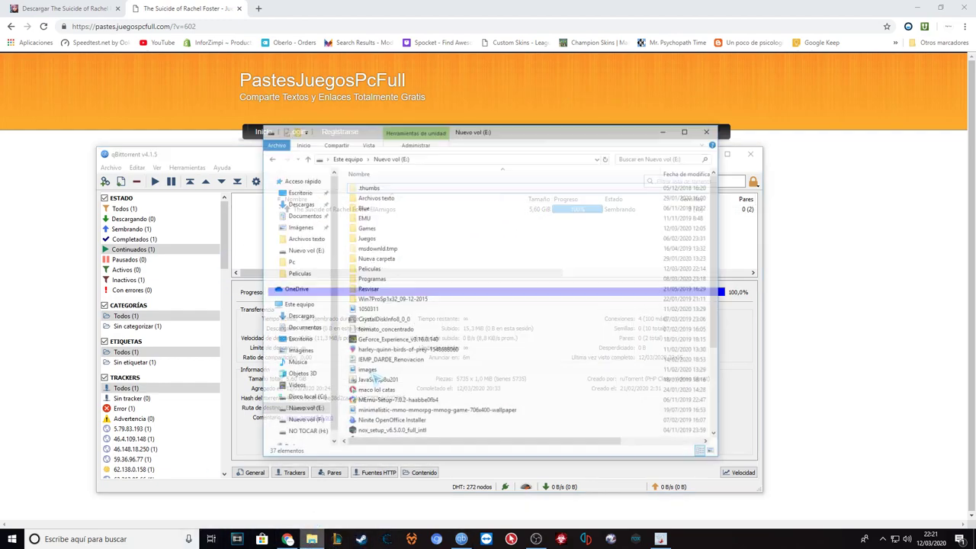
double_click(404, 216)
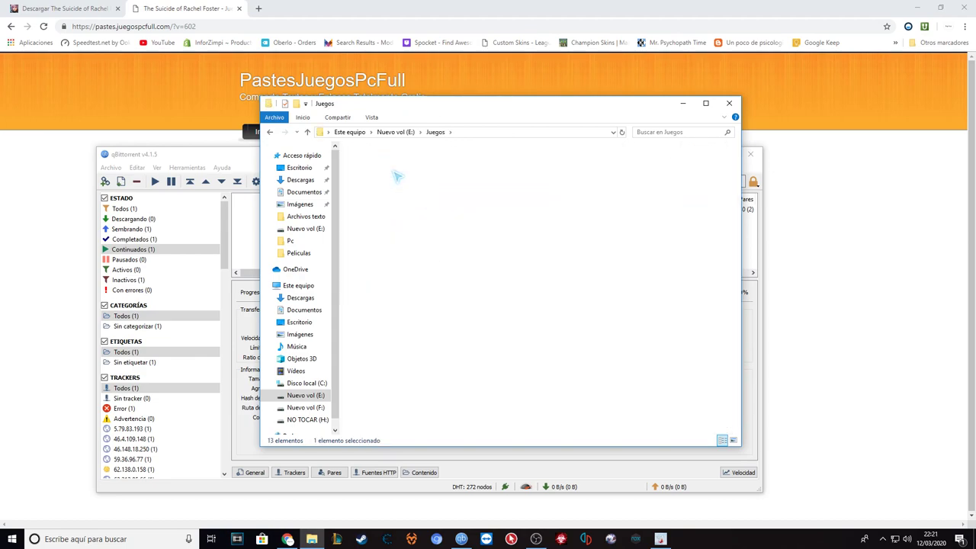
double_click(393, 173)
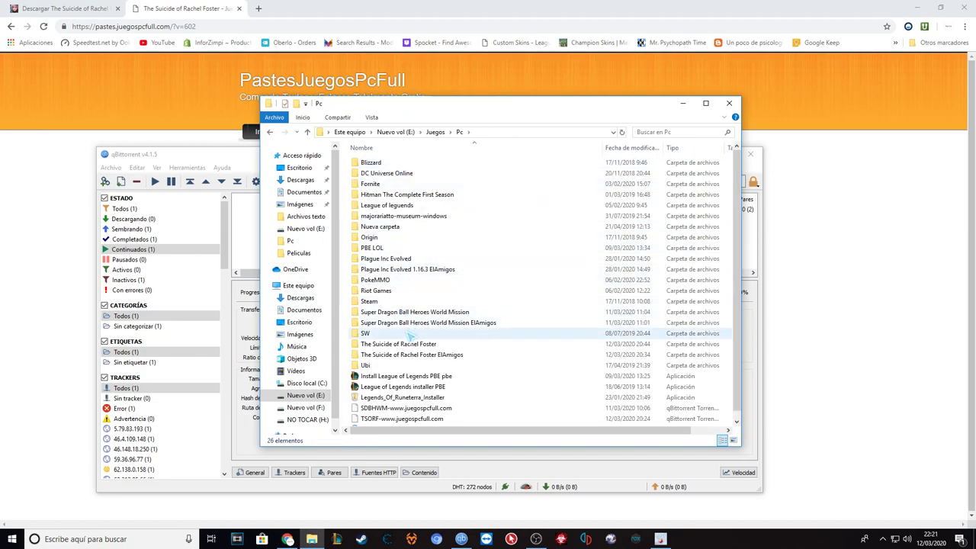
double_click(431, 356)
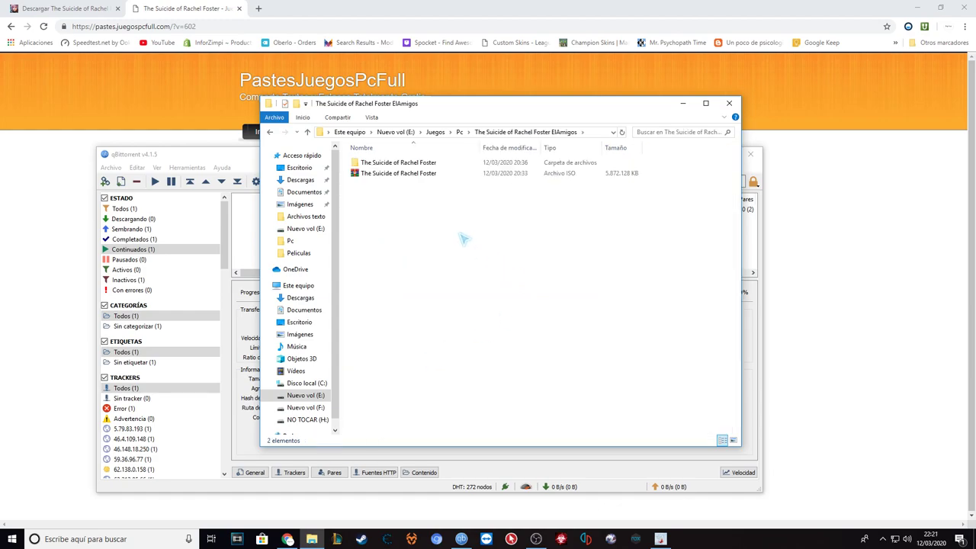
- Select The Suicide of Rachel Foster ISO file in the download folder
left_click(545, 175)
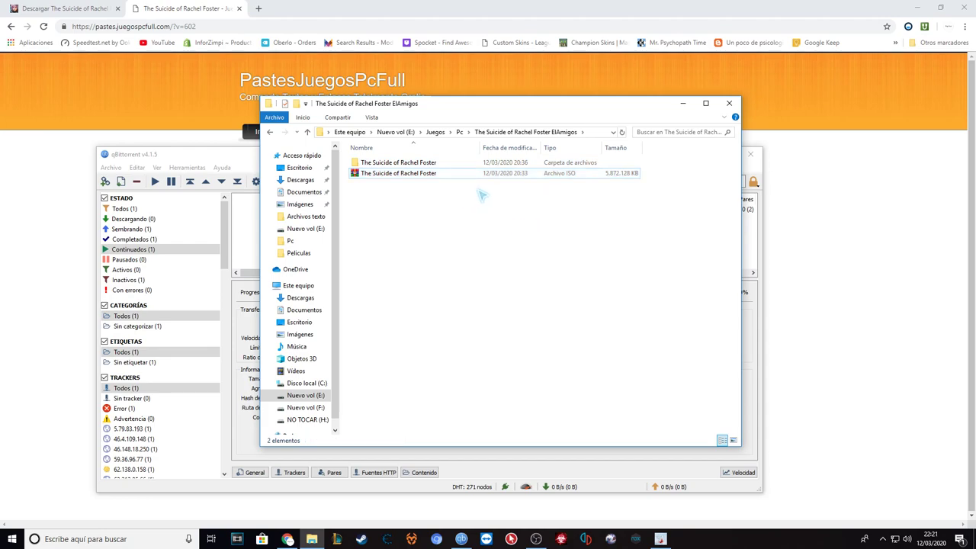
left_click(450, 203)
left_click(458, 174)
left_click(451, 193)
left_click(455, 174)
left_click(449, 204)
left_click(462, 176)
left_click(441, 212)
left_click(456, 175)
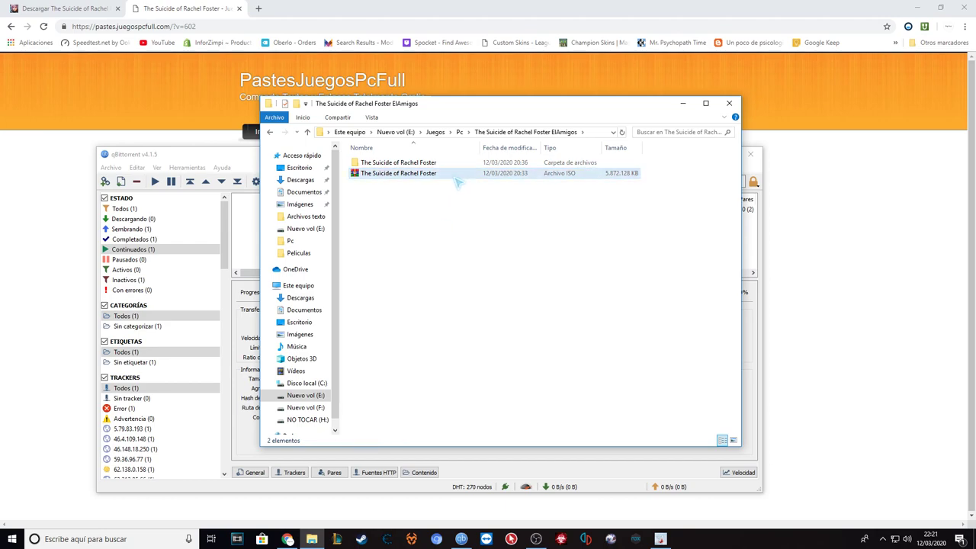
- Review the available actions and the file properties of The Suicide of Rachel Foster ISO
left_click(457, 176)
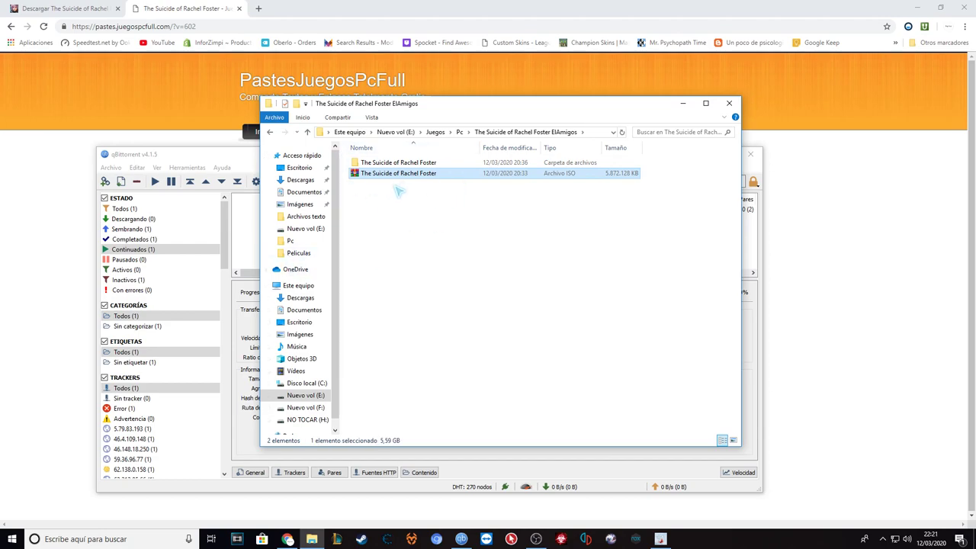
right_click(424, 178)
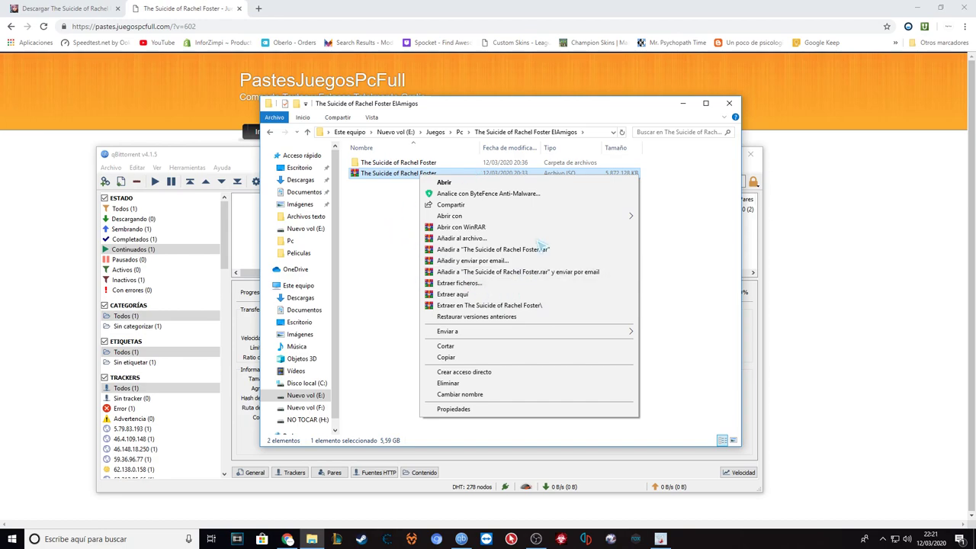
left_click(390, 251)
left_click(448, 183)
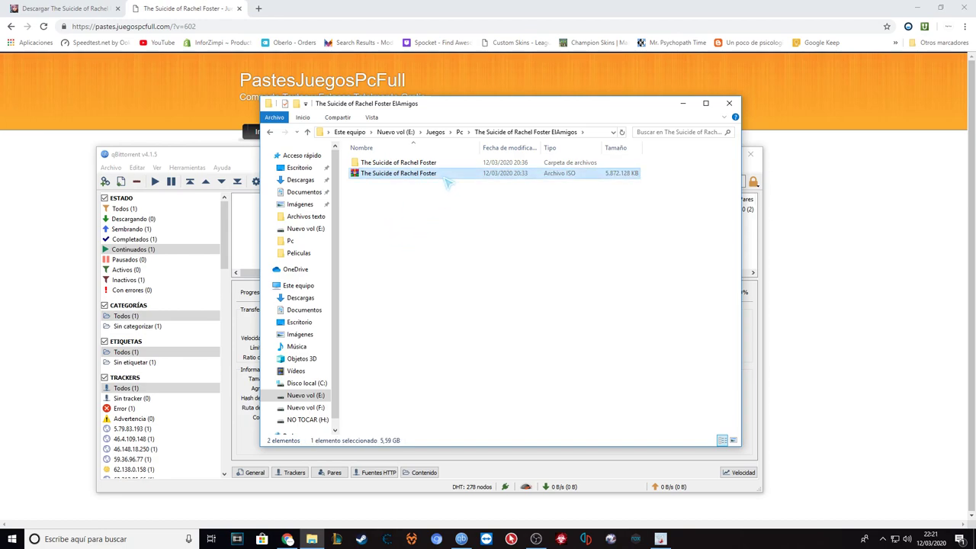
right_click(448, 182)
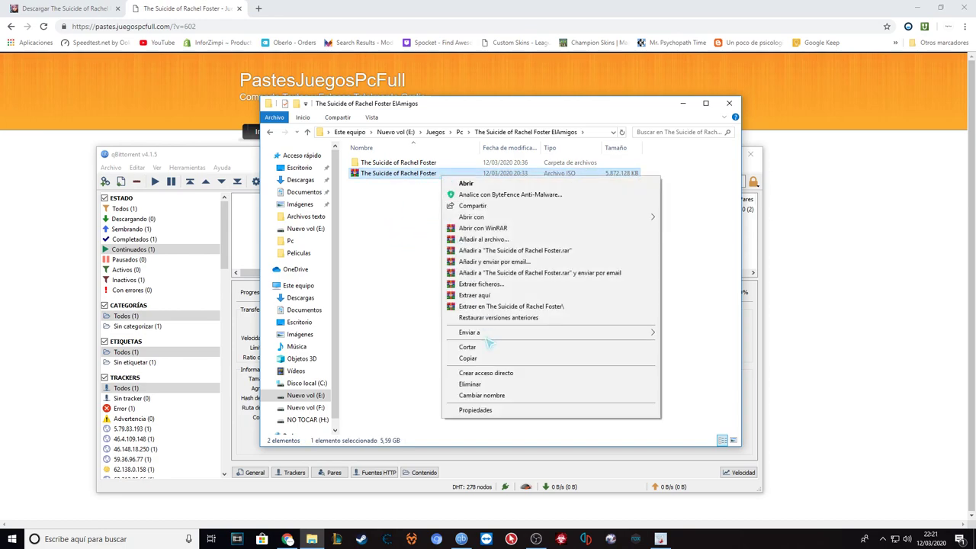
left_click(475, 408)
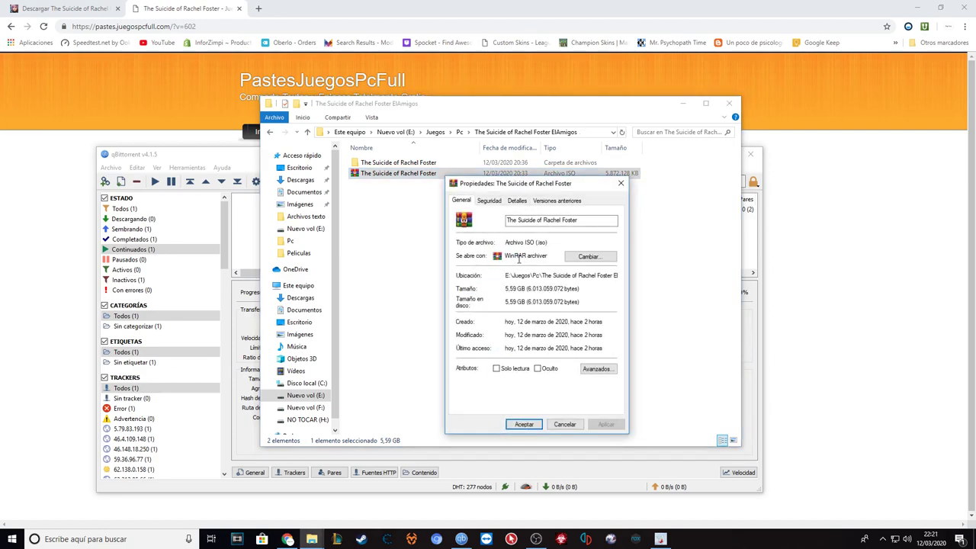
left_click(622, 186)
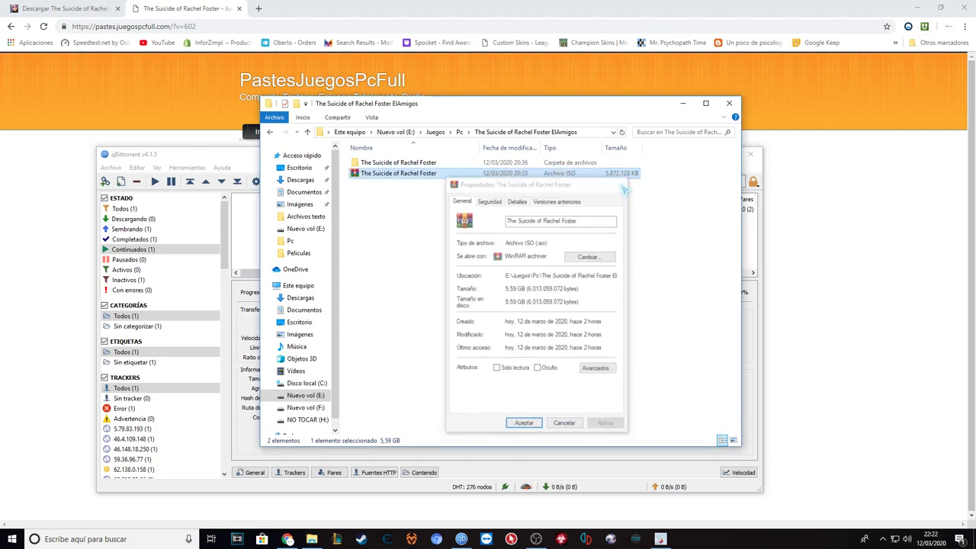
- Run setup from the extracted The Suicide of Rachel Foster folder to review its installation languages, and cancel the installer
double_click(411, 162)
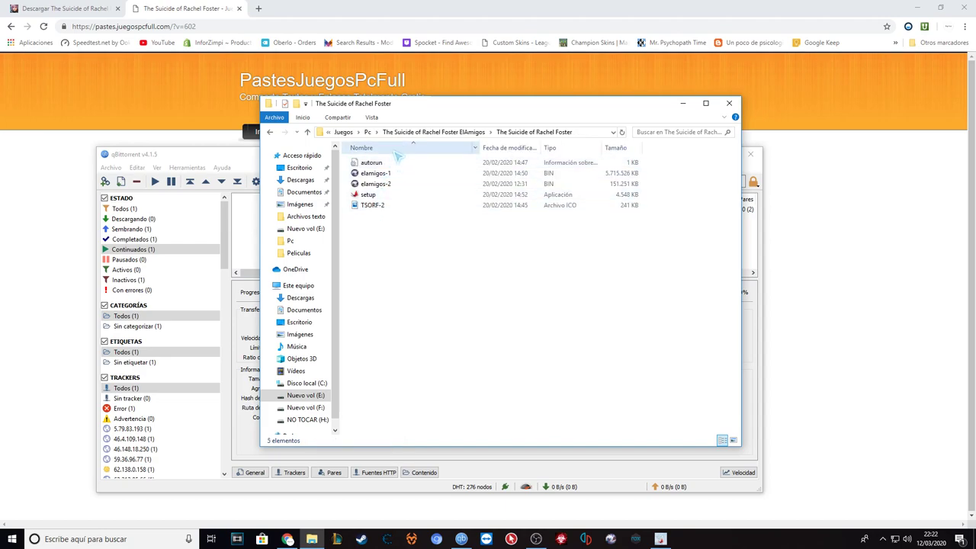
left_click(391, 197)
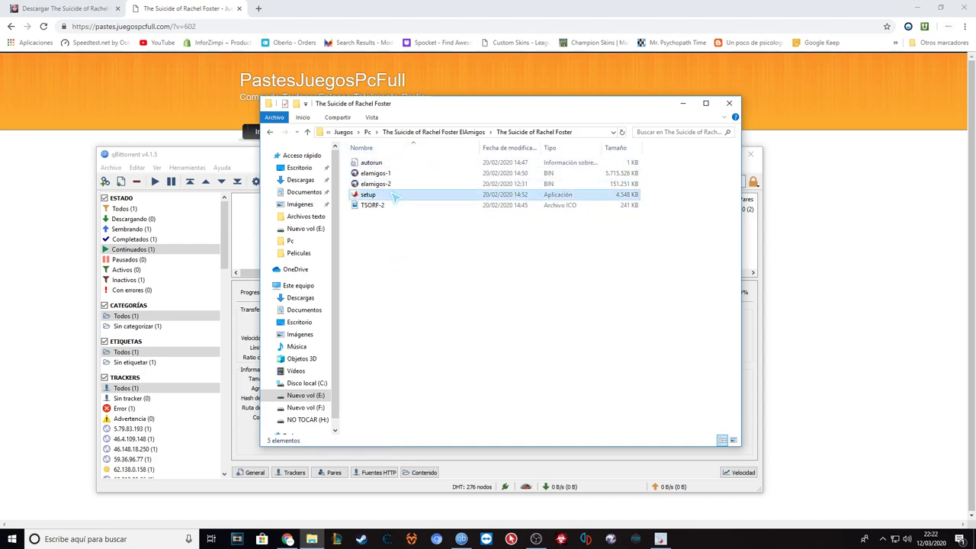
double_click(390, 196)
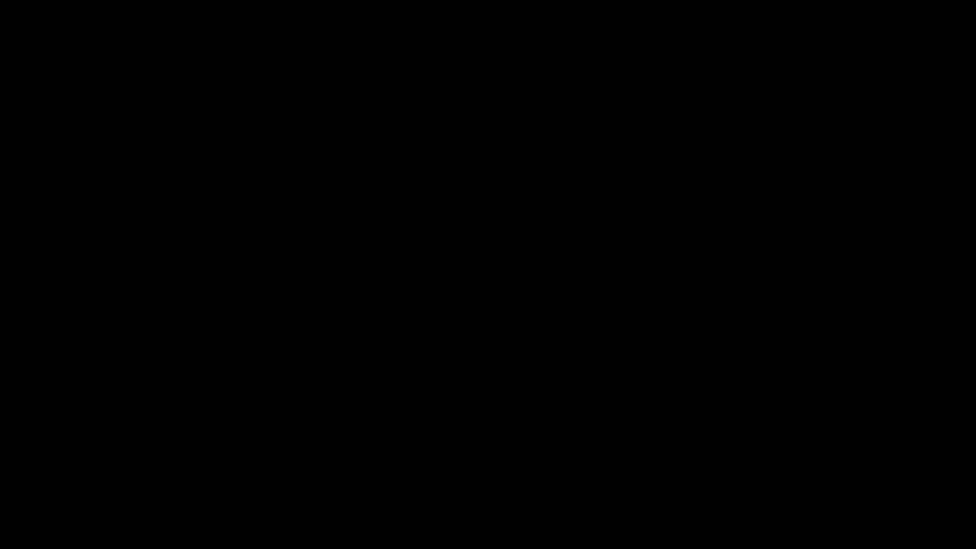
left_click(499, 272)
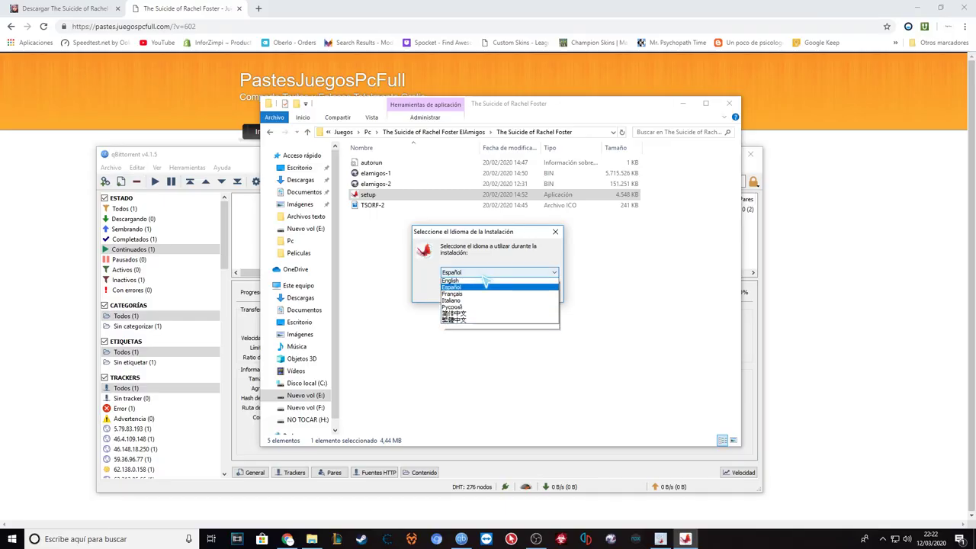
left_click(458, 281)
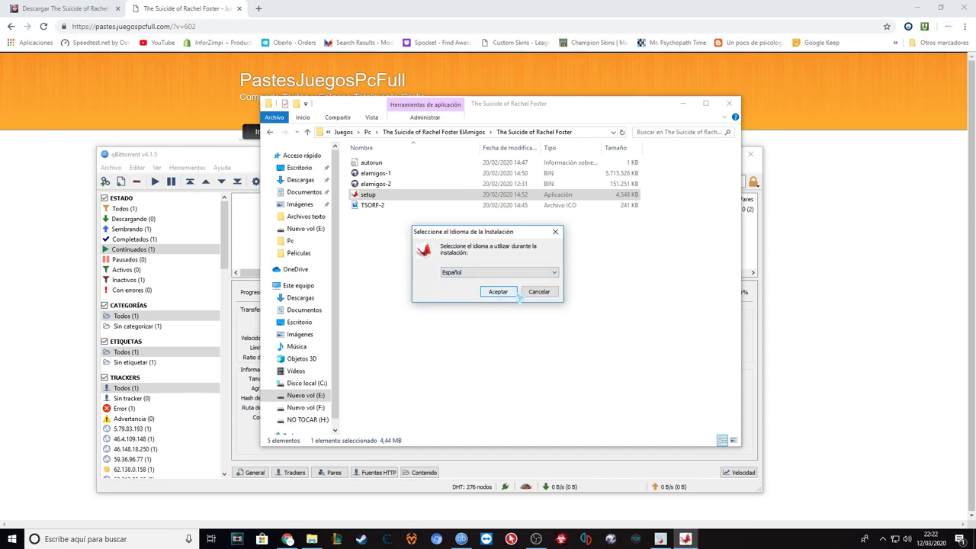
left_click(555, 232)
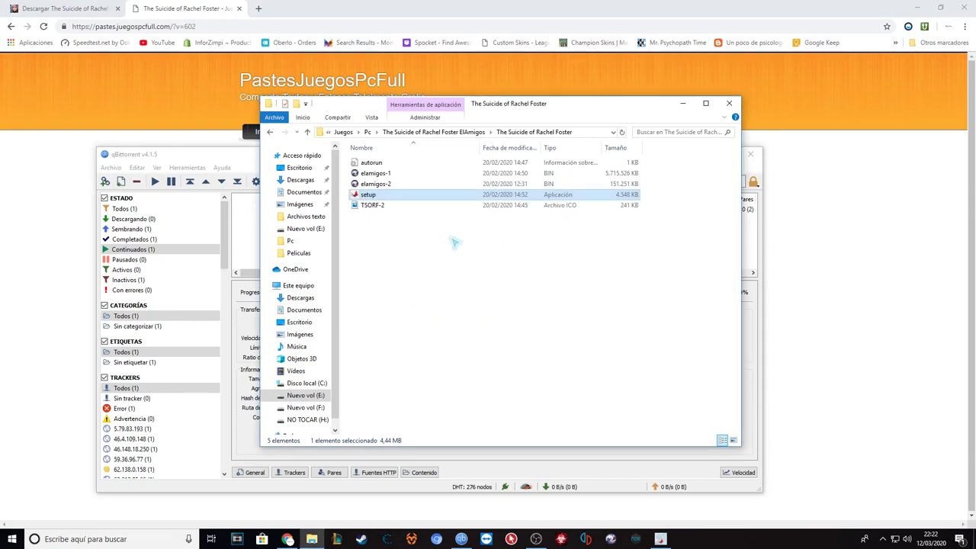
- Open the installed game folder E:\Juegos\Pc\The Suicide of Rachel Foster and locate the TSORF application in it
left_click(455, 243)
left_click(270, 132)
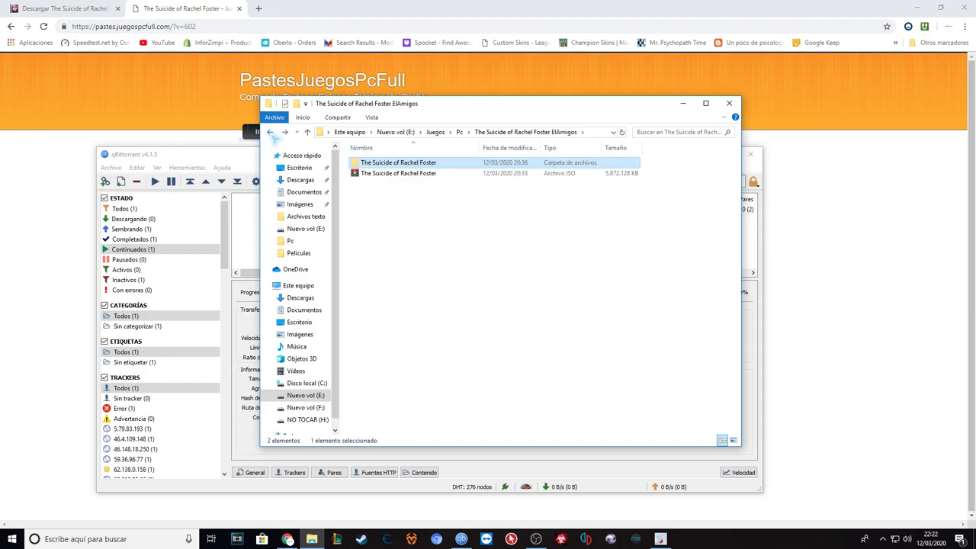
left_click(270, 132)
double_click(398, 344)
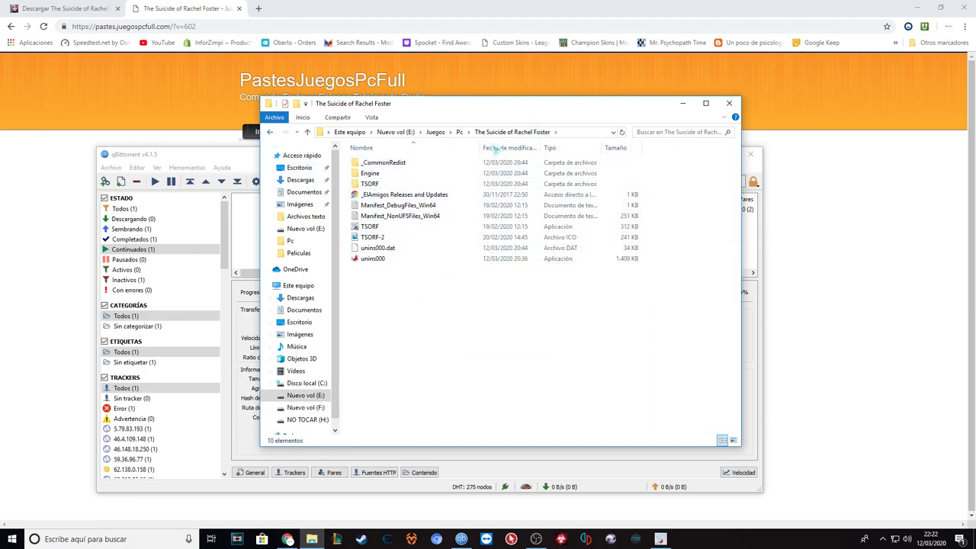
left_click(379, 227)
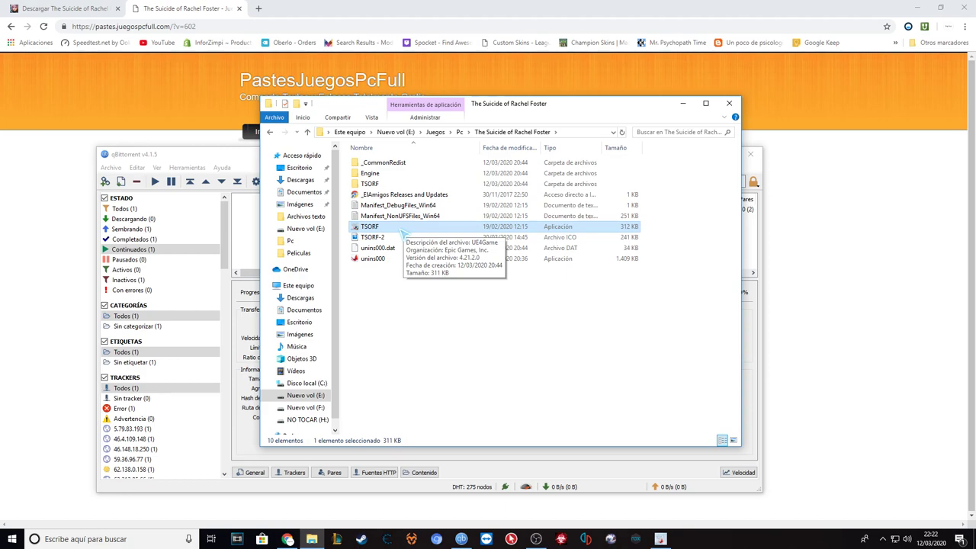
left_click(411, 288)
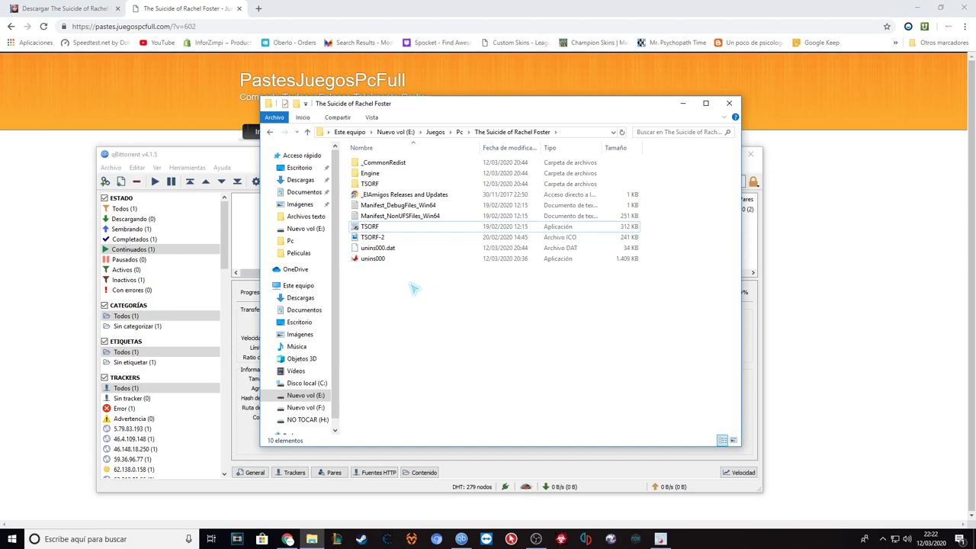
left_click(371, 227)
left_click(372, 351)
left_click(380, 228)
left_click(374, 323)
- Create a shortcut to the TSORF application in its own folder and delete that shortcut again
left_click(374, 227)
right_click(376, 228)
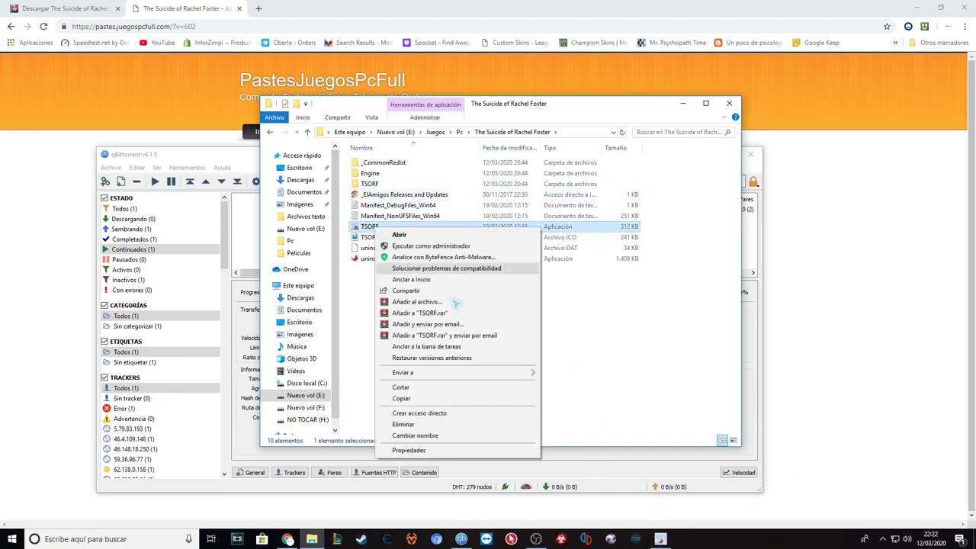
left_click(519, 414)
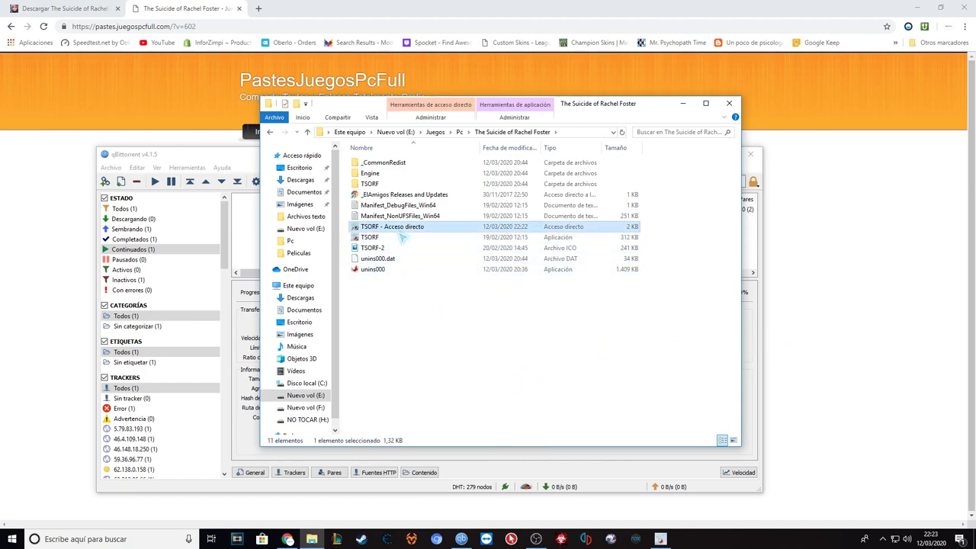
key("Delete")
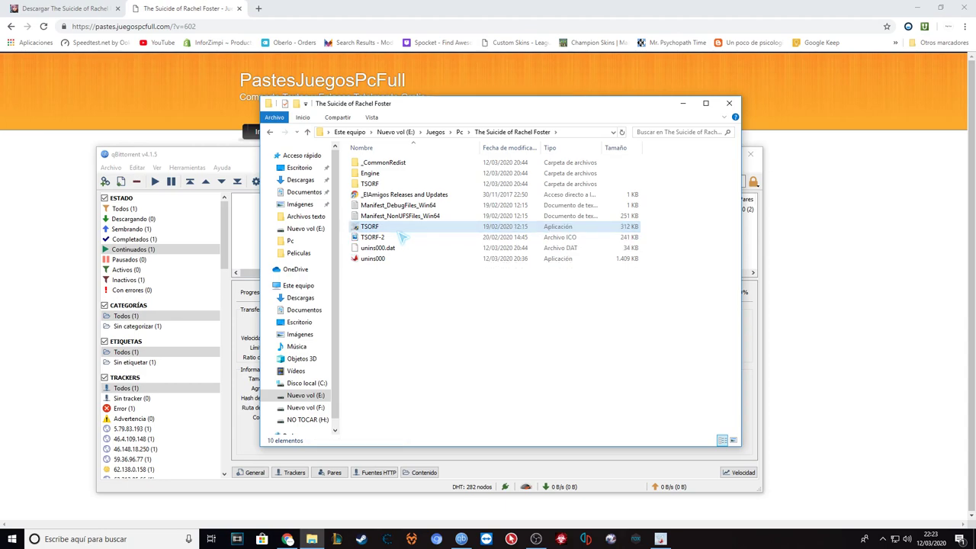
- Close File Explorer and quit qBittorrent, including its background process
left_click(728, 104)
left_click(750, 154)
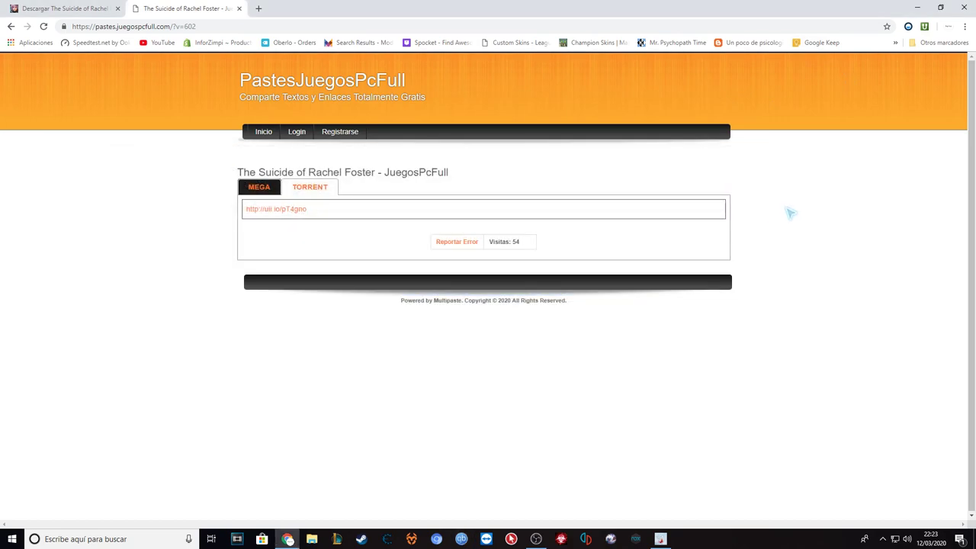
left_click(883, 539)
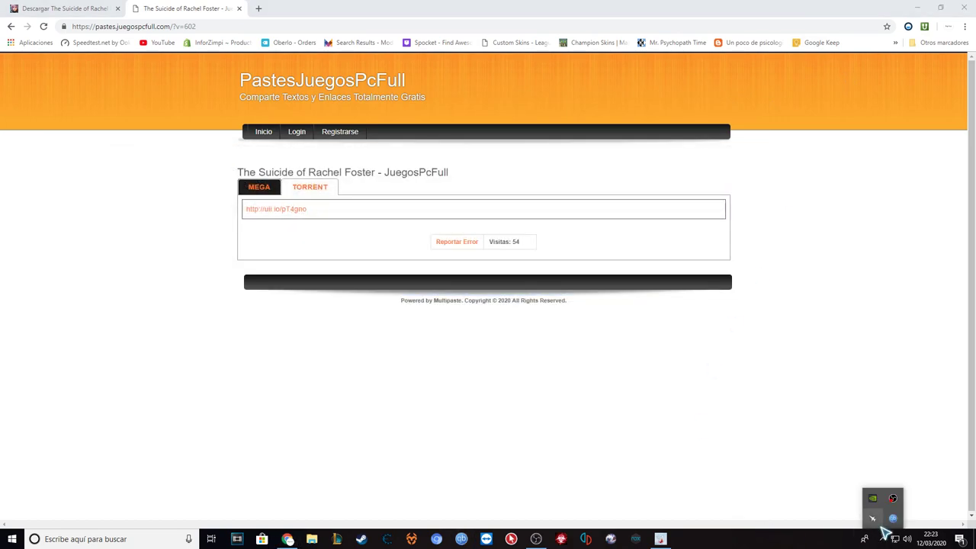
right_click(893, 519)
left_click(893, 508)
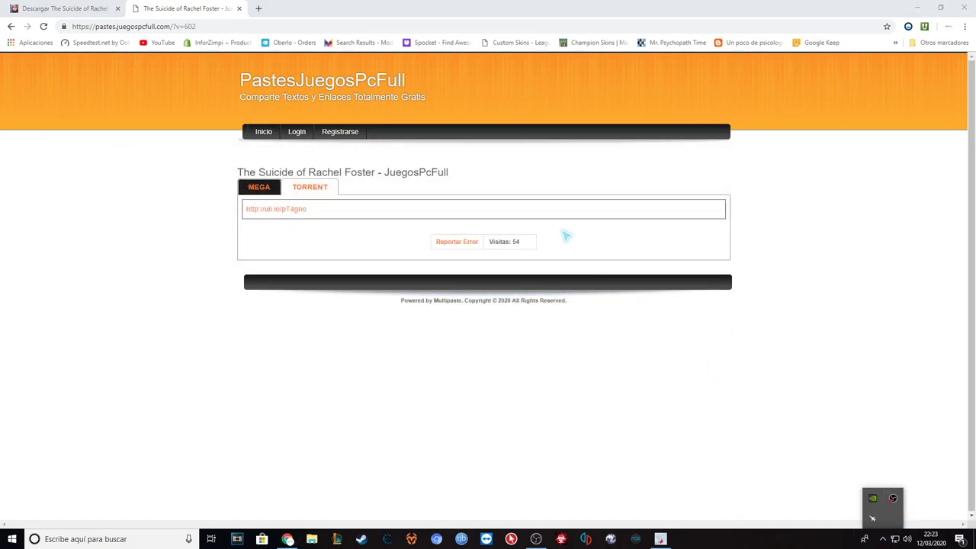
left_click(597, 216)
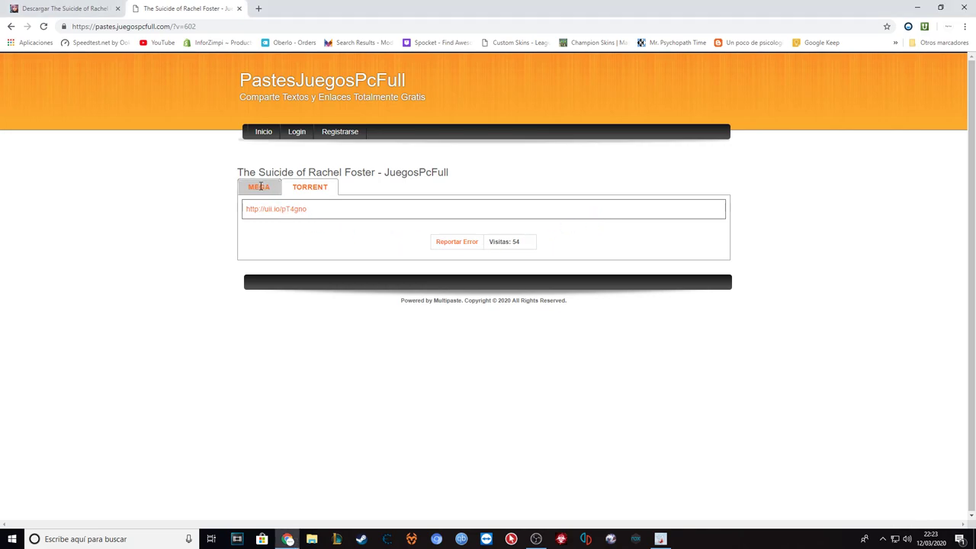
- Switch to the game's JuegosPcFull page and review its description, requirements and download manager information
left_click(48, 7)
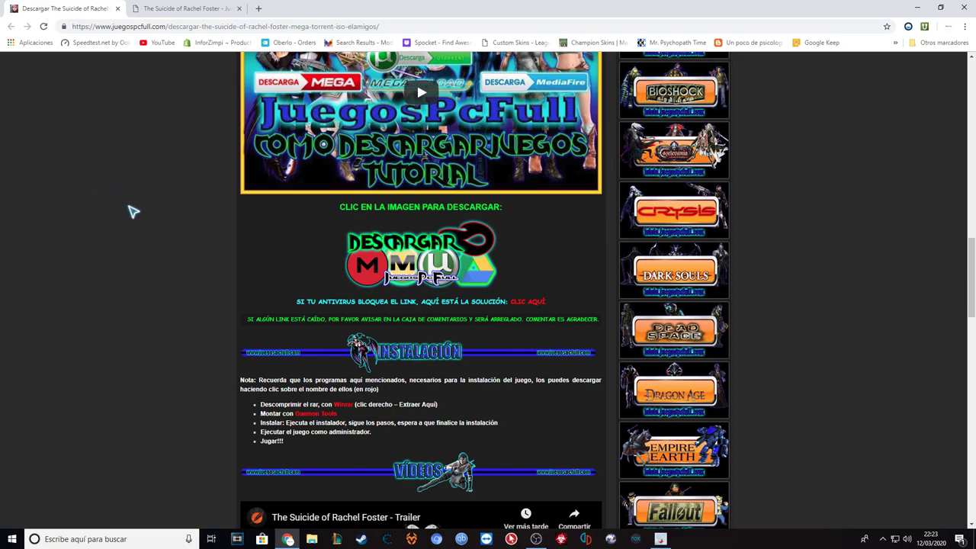
scroll(152, 217, "up", 15)
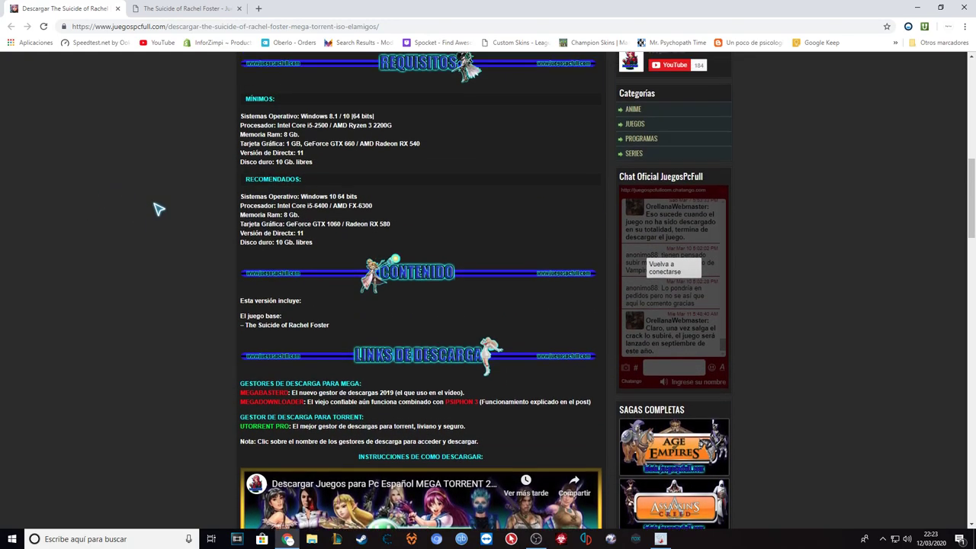
scroll(164, 227, "up", 3)
scroll(174, 231, "up", 3)
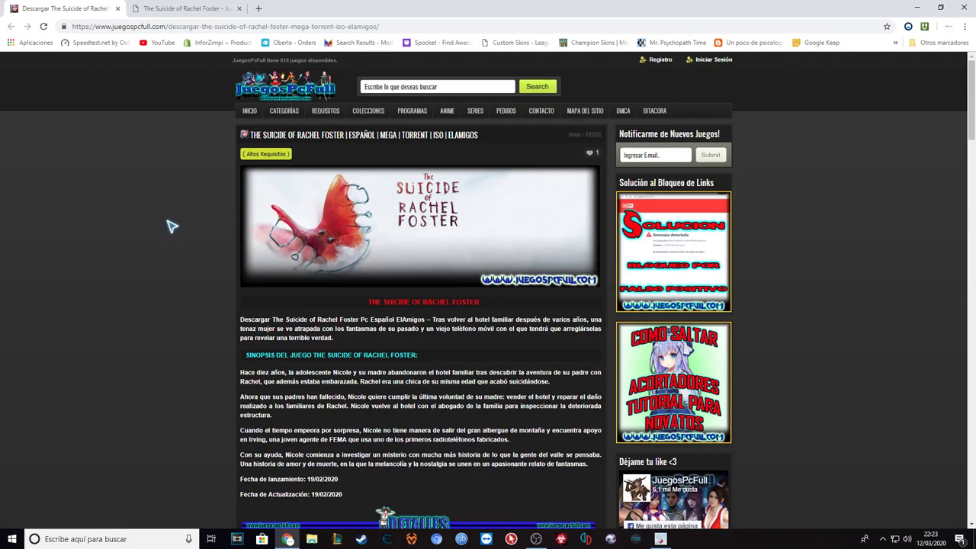
scroll(169, 225, "down", 10)
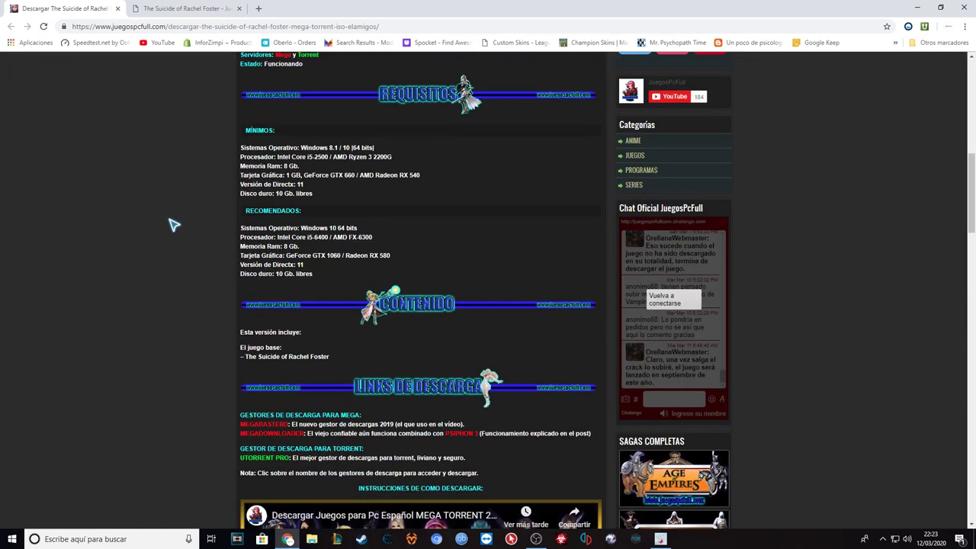
- Start qBittorrent, dismiss the update offer, and examine the details of The Suicide of Rachel Foster ElAmigos torrent
left_click(461, 539)
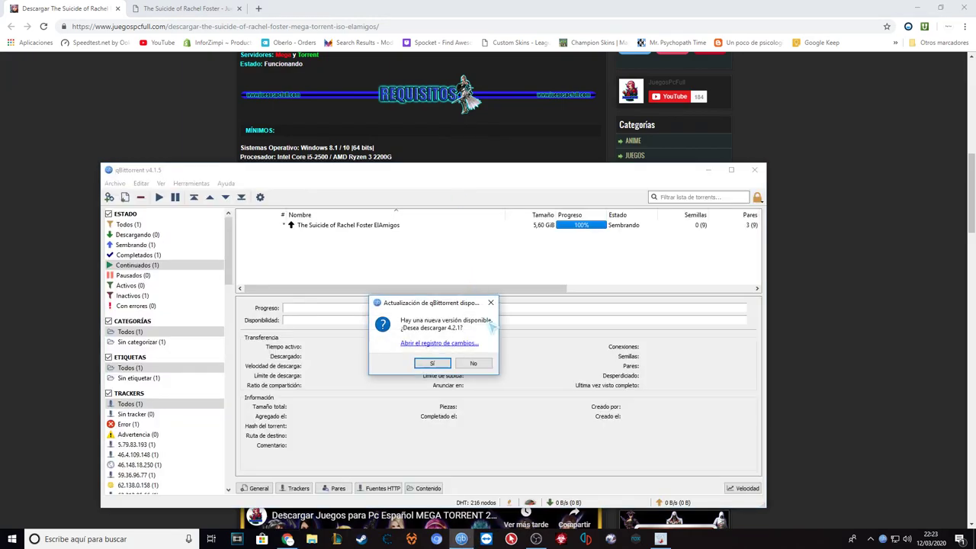
left_click(490, 303)
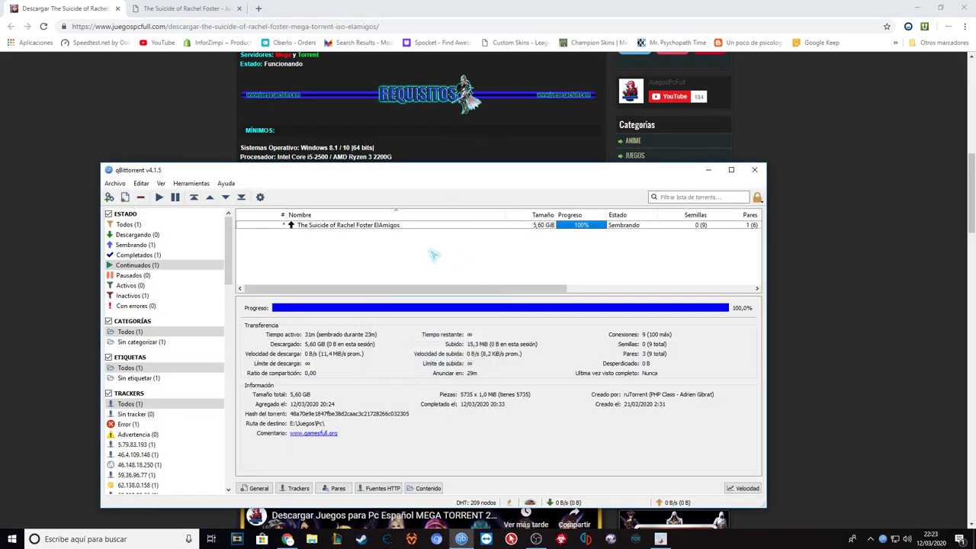
left_click(414, 226)
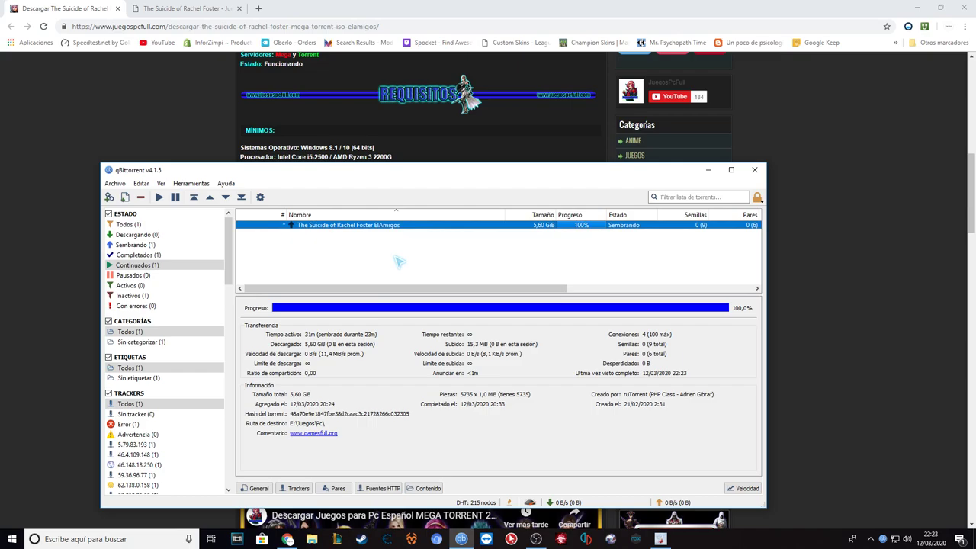
left_click(343, 260)
left_click(356, 227)
left_click(387, 250)
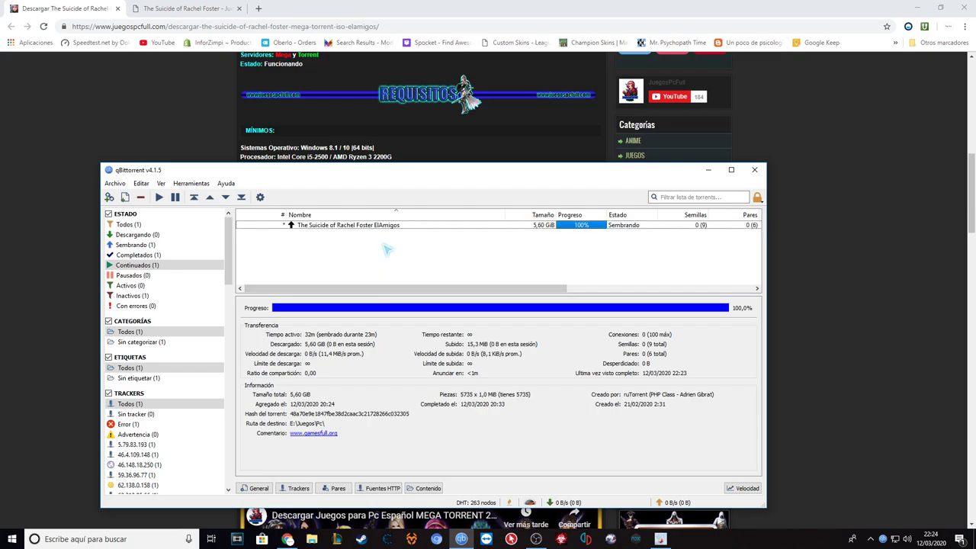
left_click(397, 225)
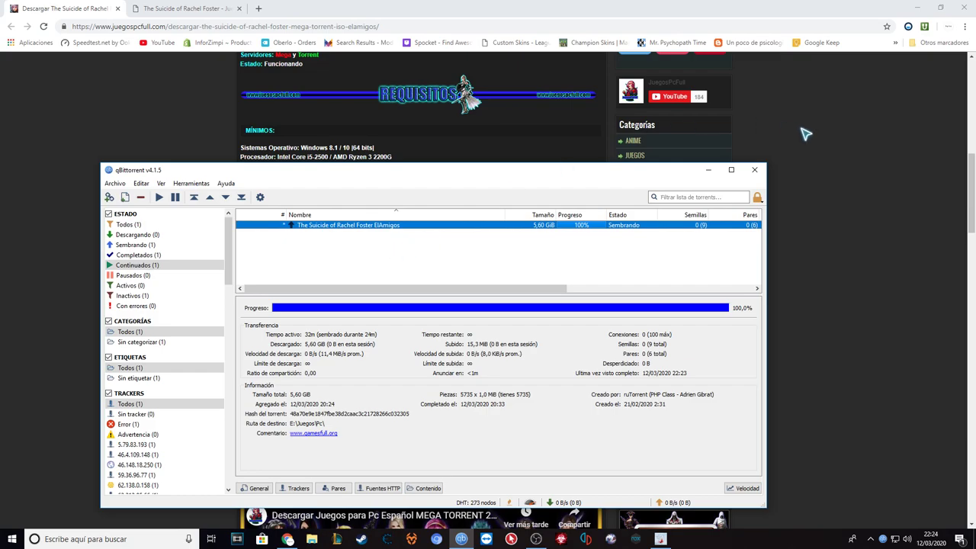
- Close the qBittorrent window and exit the program so it stops running in the background
left_click(754, 169)
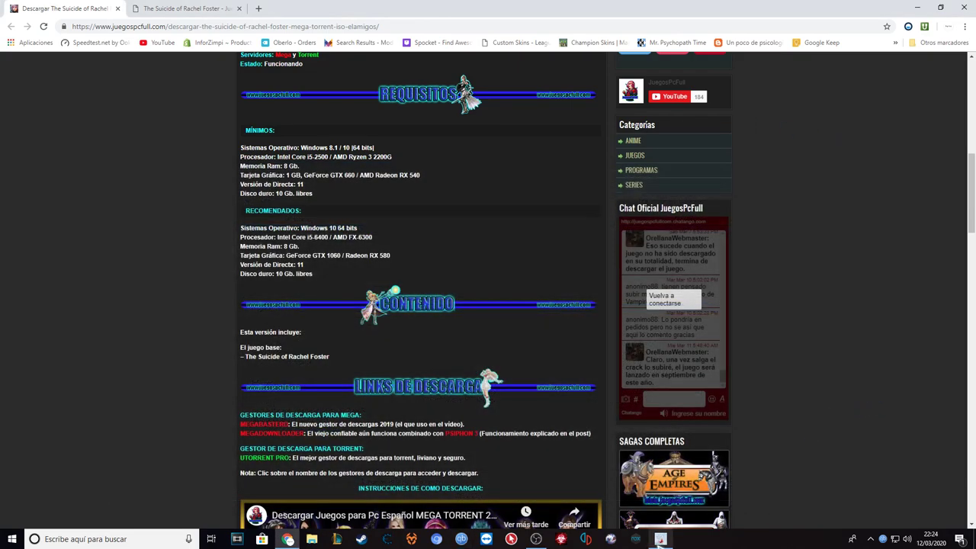
left_click(870, 539)
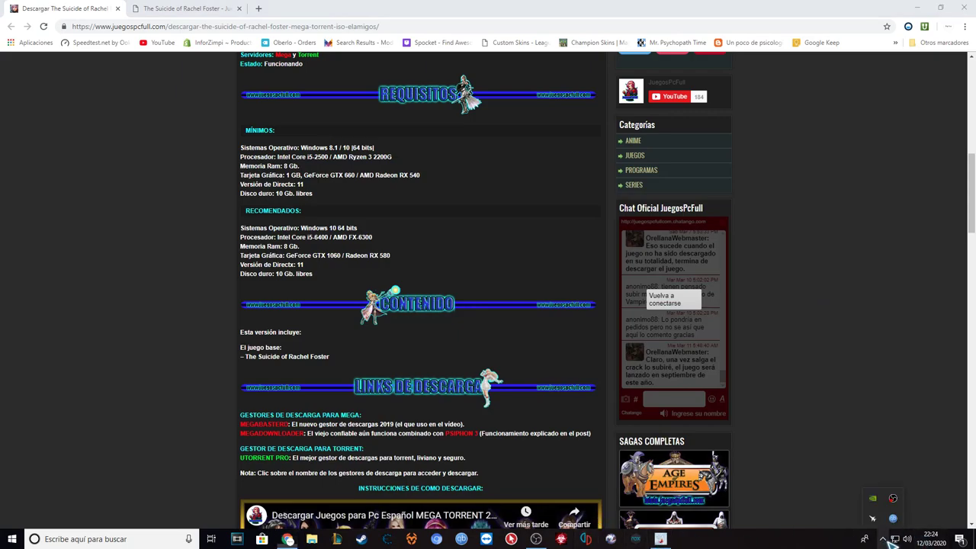
right_click(893, 520)
left_click(901, 515)
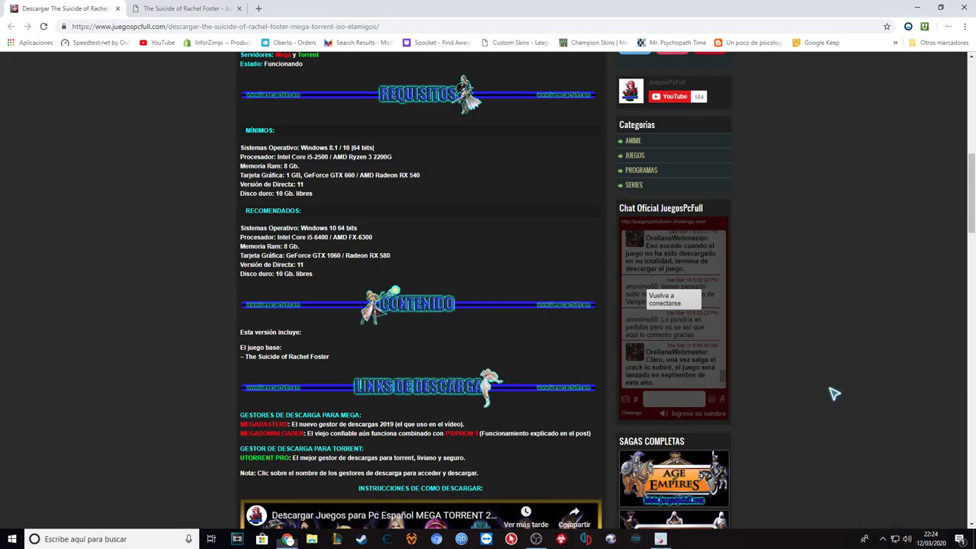
- Switch from OBS to the running TSORF game to view its main menu, and return to OBS
left_click(536, 539)
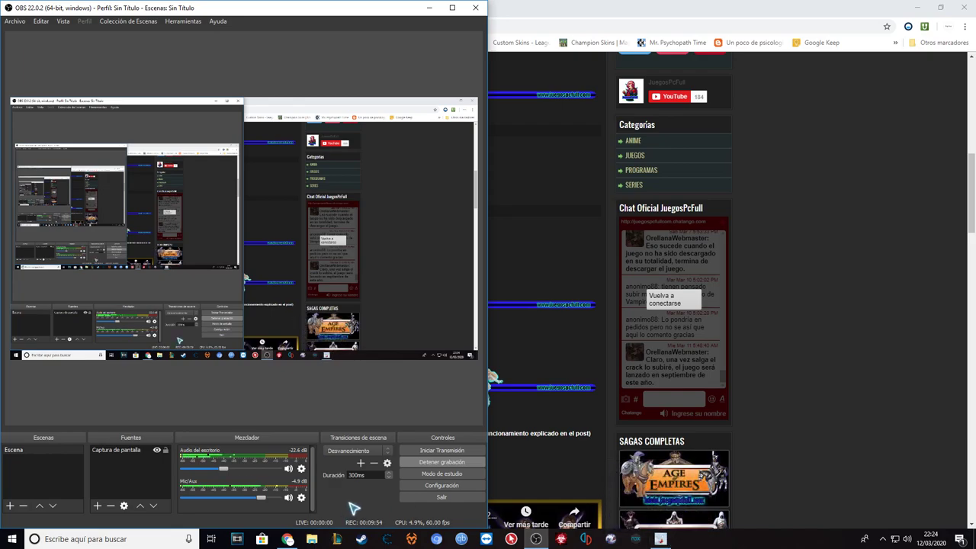
left_click(831, 262)
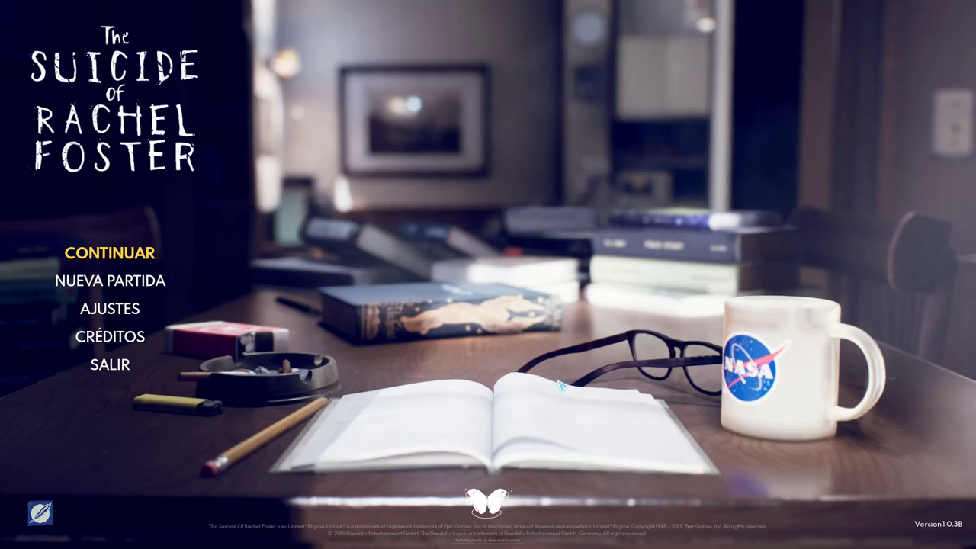
key("alt+Tab")
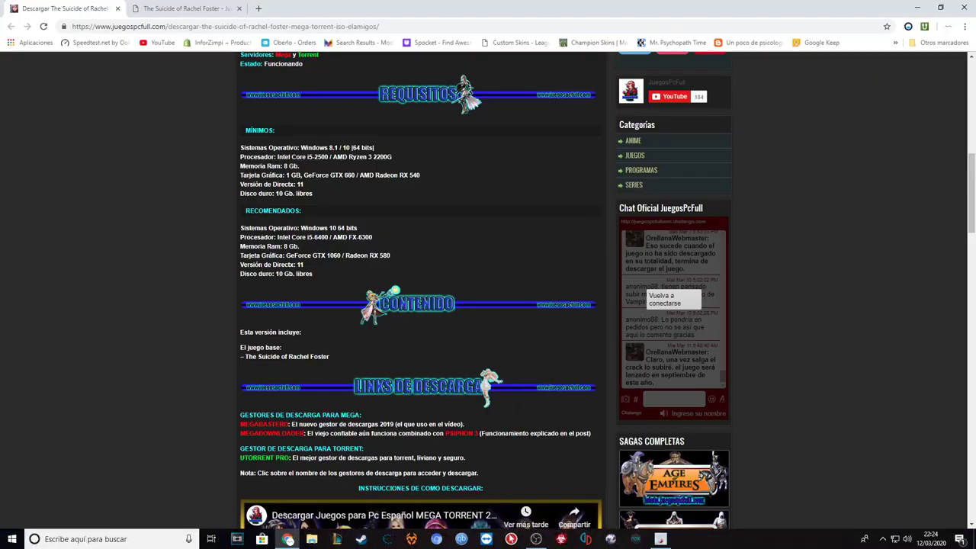
left_click(653, 541)
key("alt+Tab")
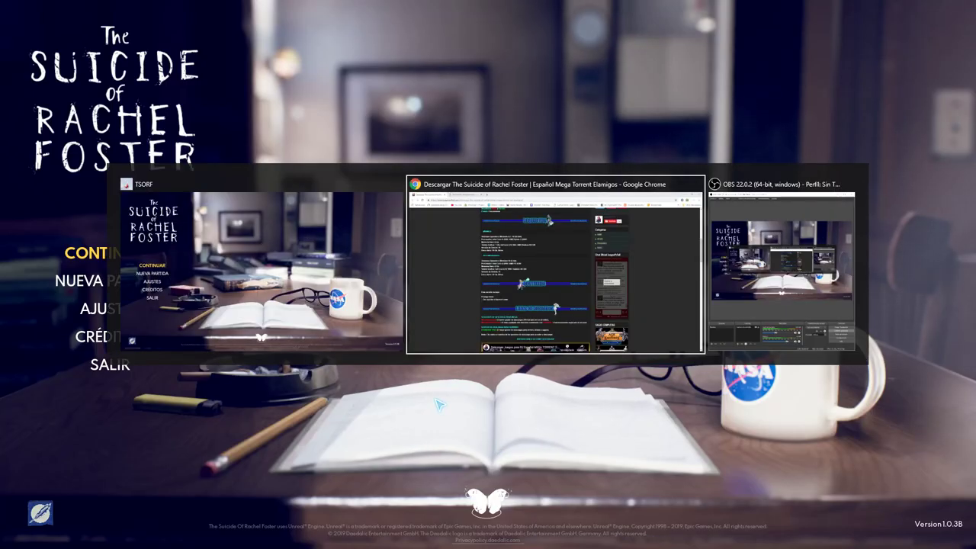
key("alt+Tab")
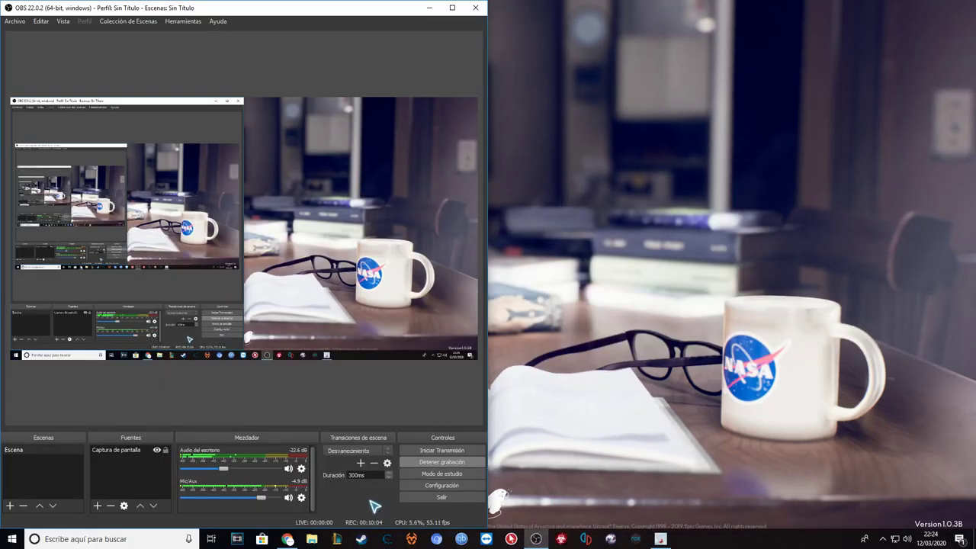